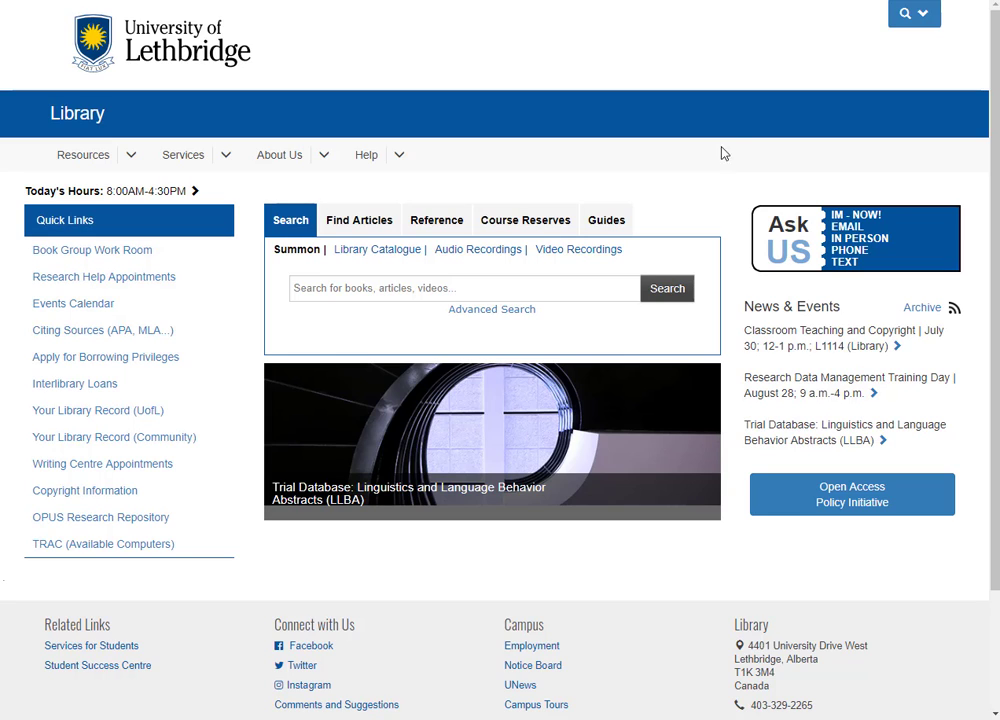
- Open the Evaluate Sources guide's Evaluating Articles page and review its criteria and the table comparing scholarly journals, trade journals and popular magazines
left_click(605, 224)
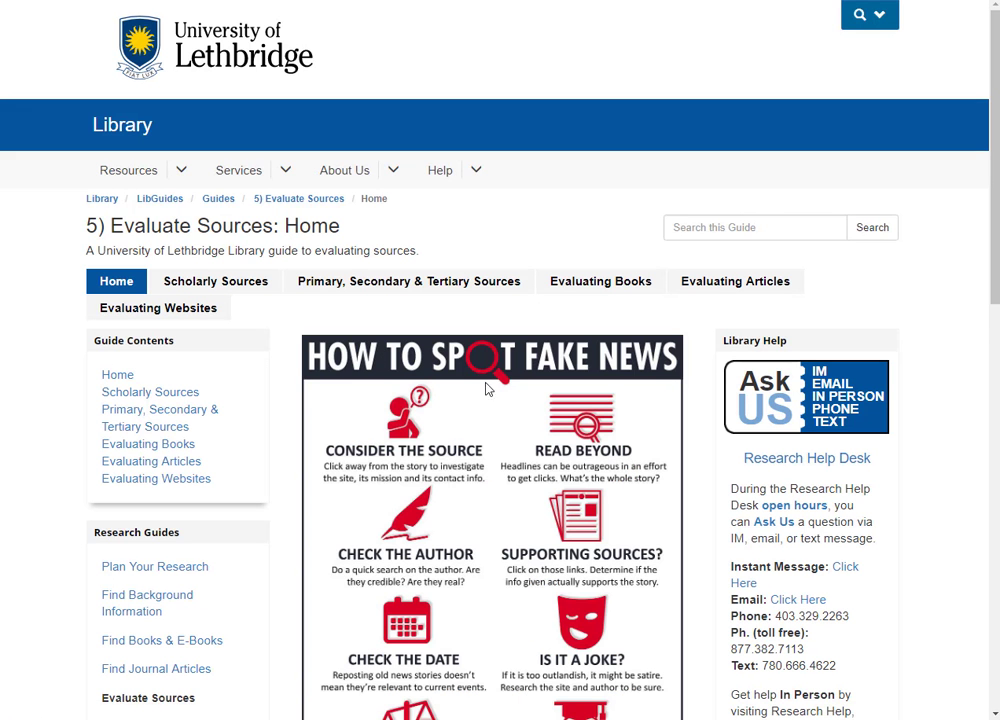
left_click(718, 289)
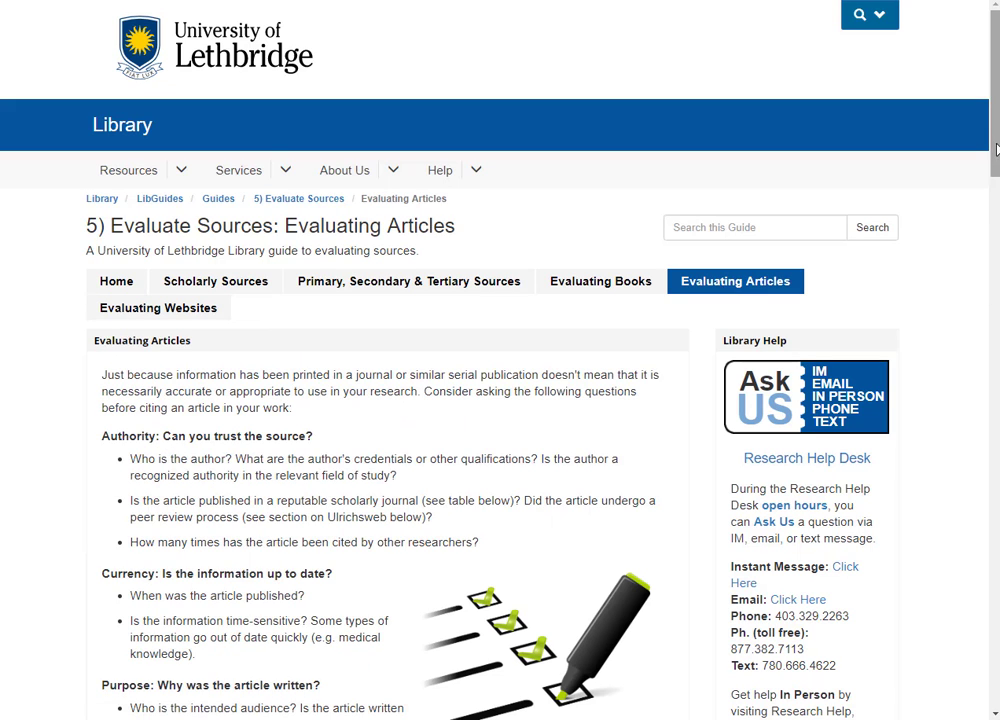
left_click_drag(993, 117, 993, 158)
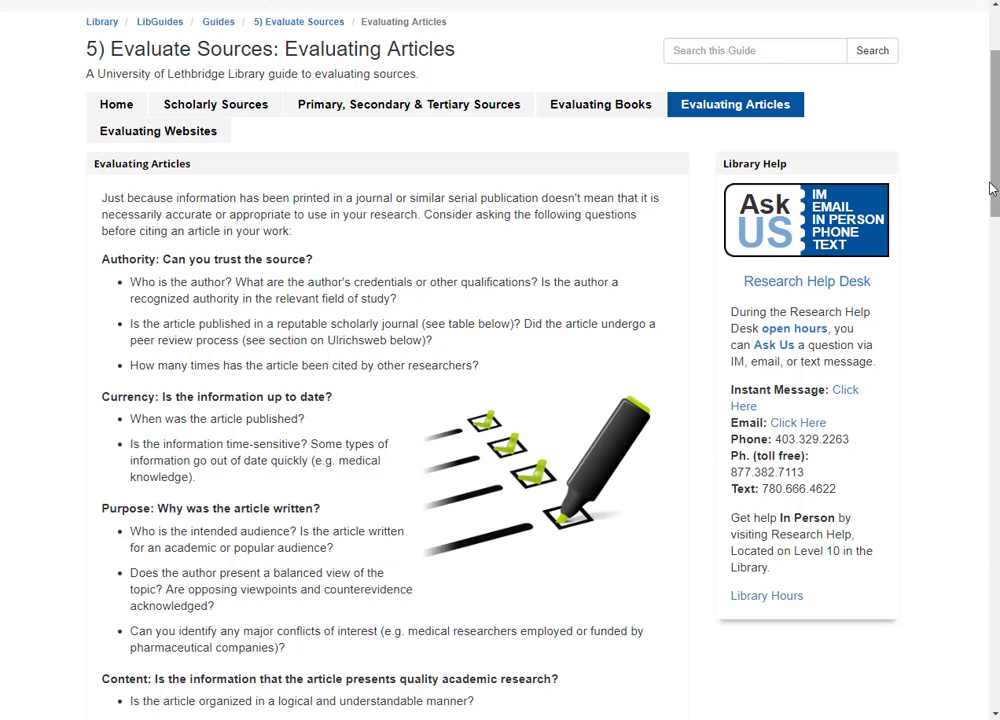
left_click_drag(995, 181, 990, 368)
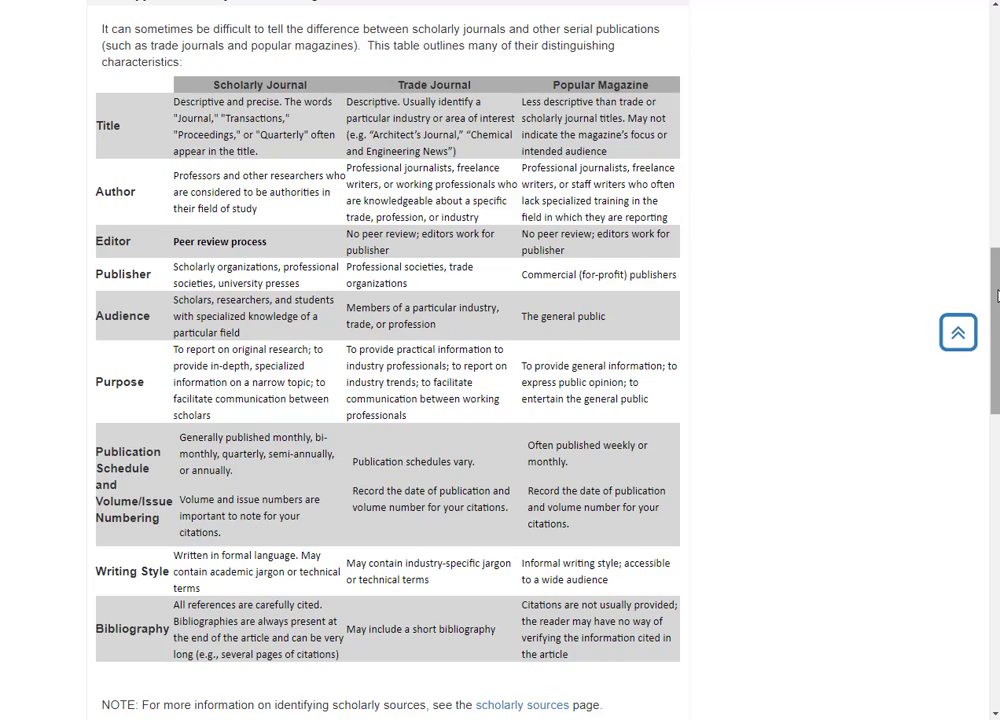
- Return to the library home page and open the Research in Education guide from the Education subject area
scroll(997, 296, "up", 15)
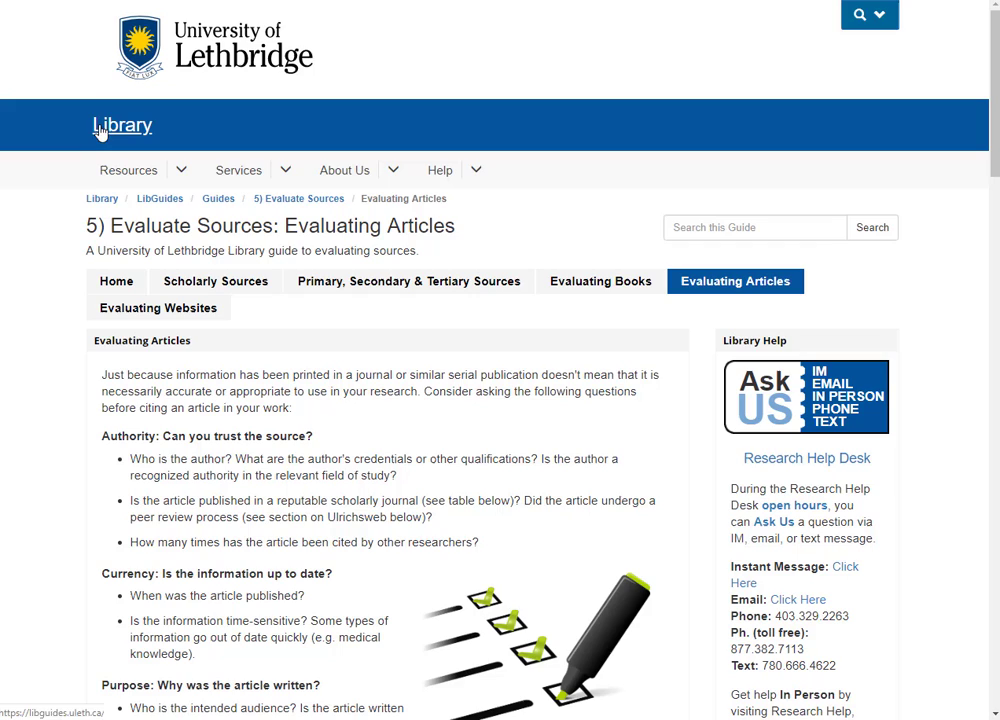
left_click(100, 131)
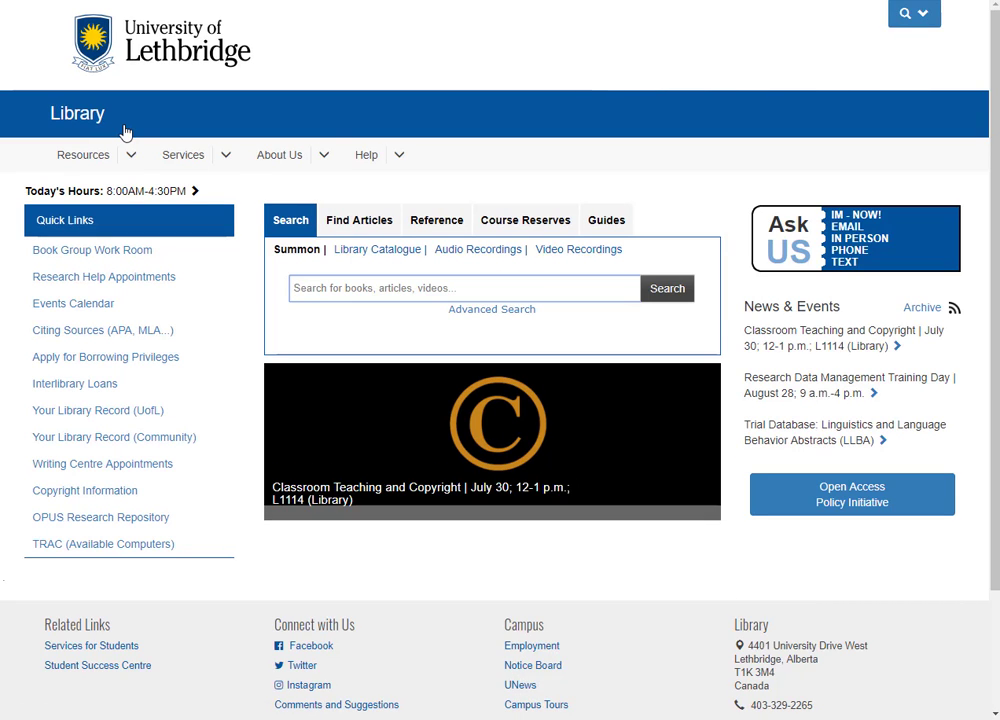
left_click(605, 224)
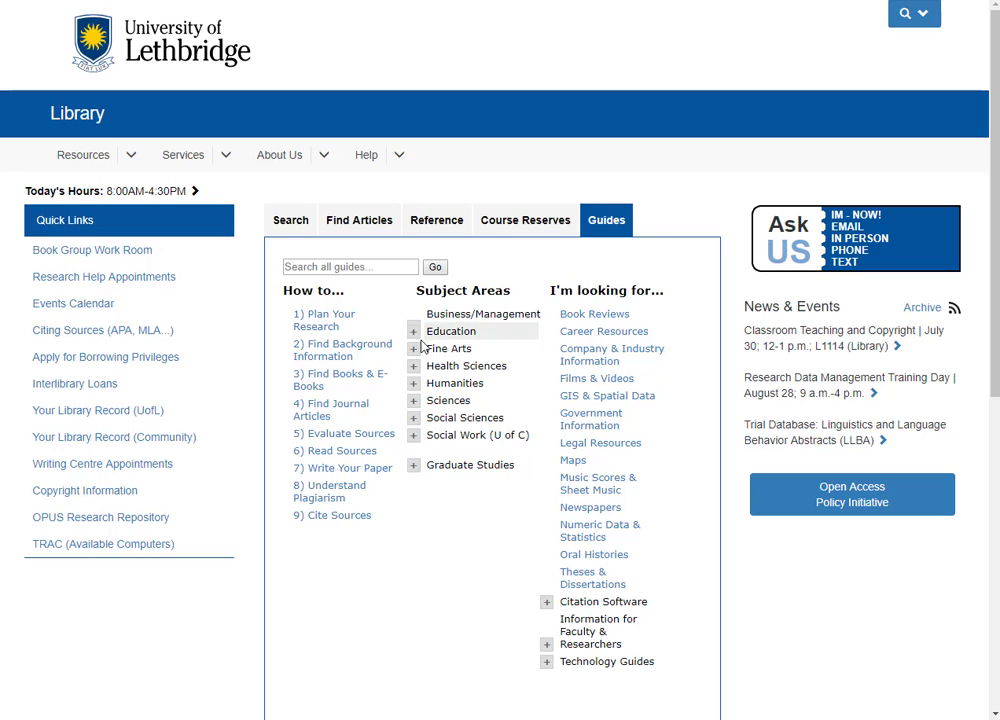
left_click(414, 334)
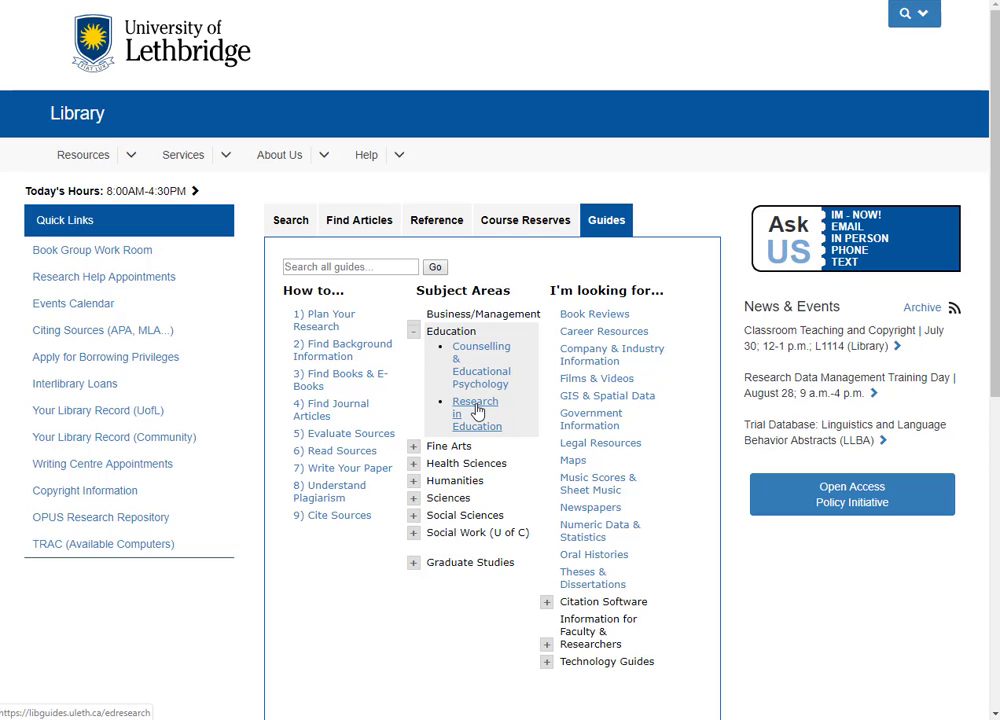
left_click(477, 411)
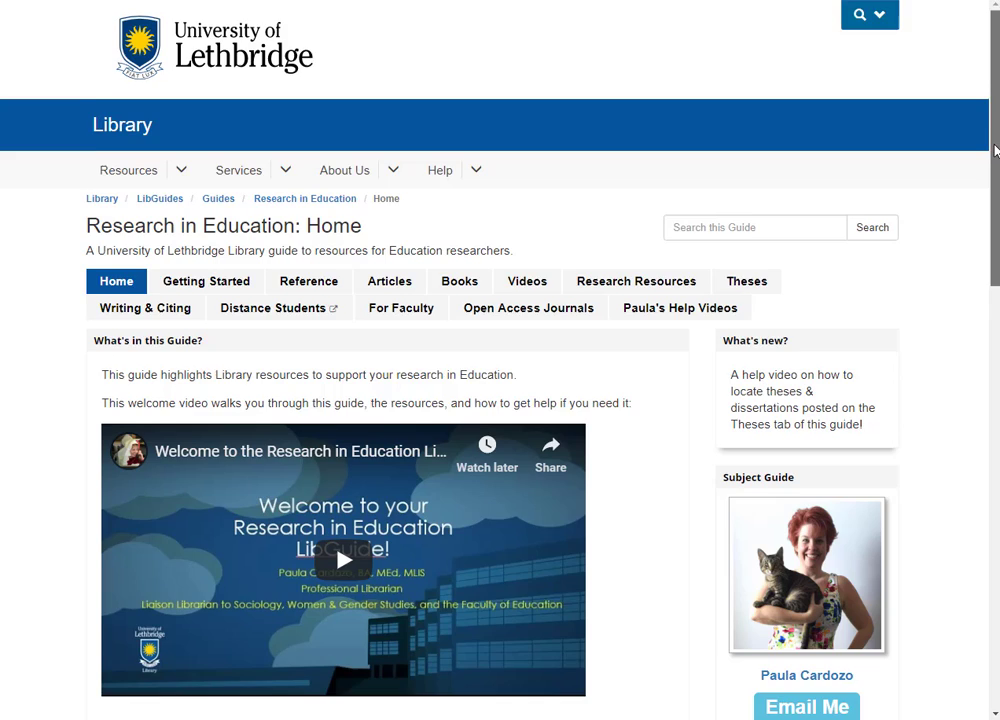
- Examine the guide's home page for the subject librarian's contact options, chat and Library Help information
left_click_drag(996, 157, 992, 246)
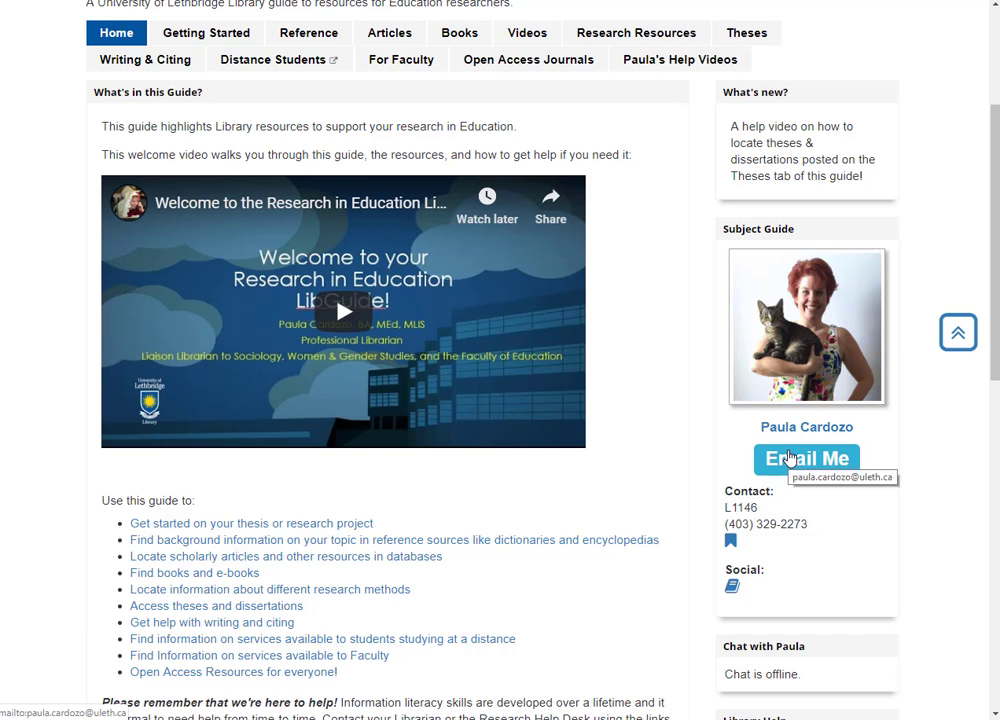
left_click_drag(994, 224, 994, 313)
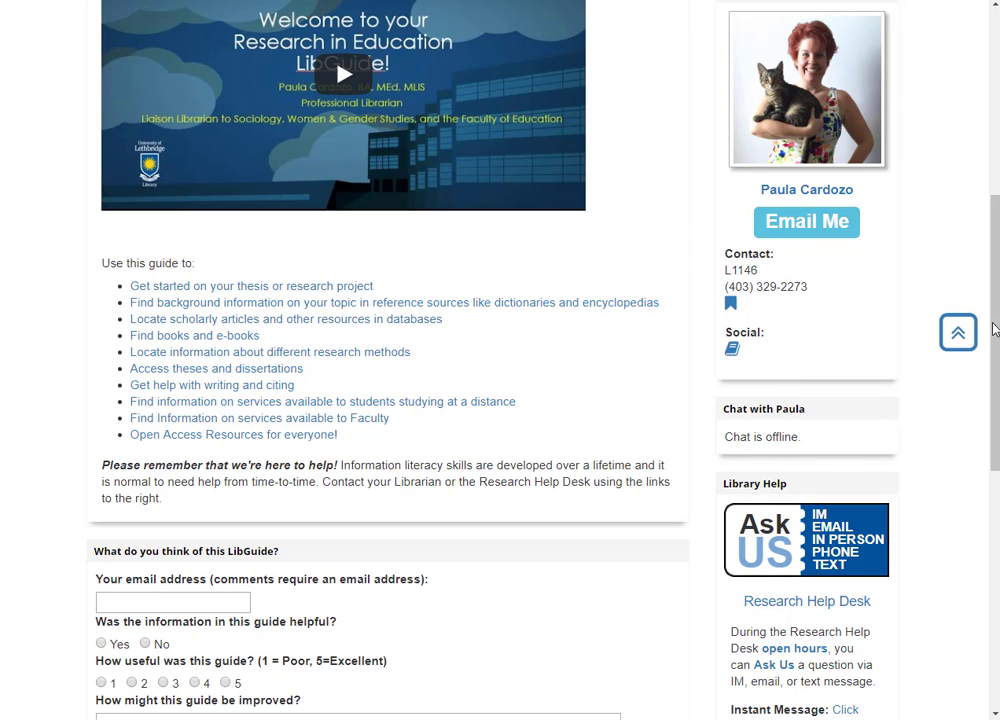
scroll(993, 251, "down", 3)
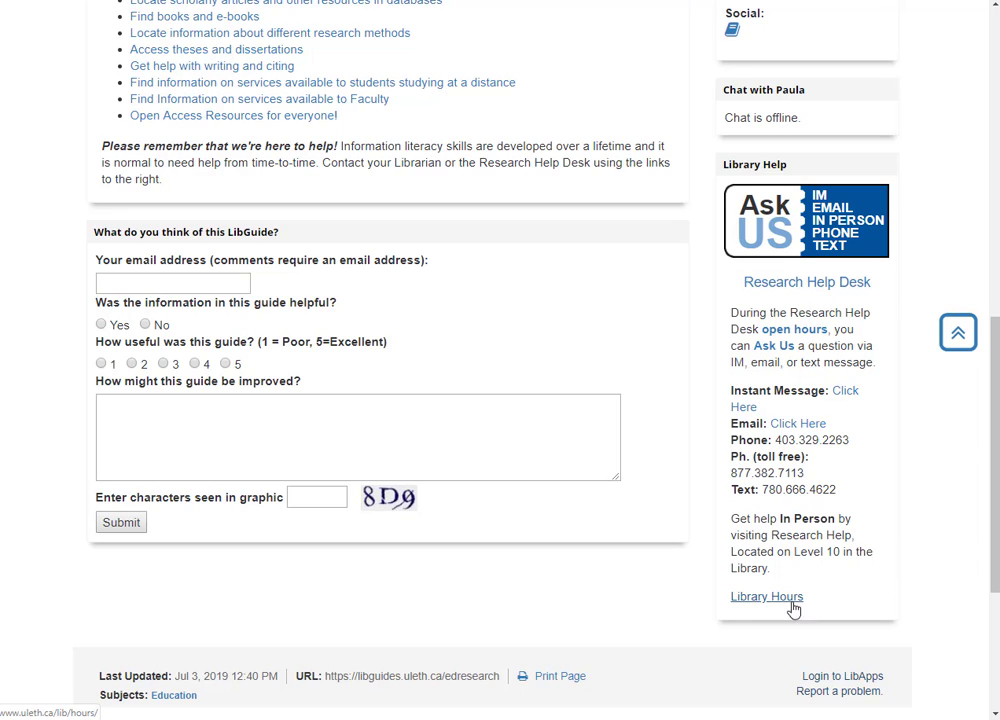
scroll(995, 447, "up", 2)
scroll(995, 447, "up", 5)
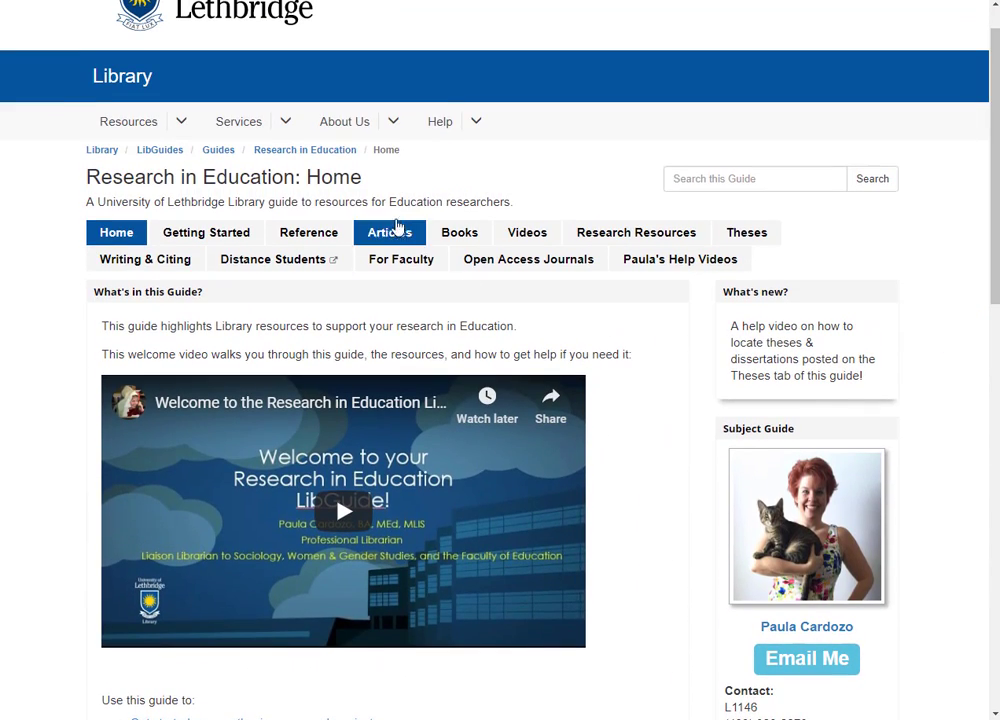
- Open the Canadian Business and Current Affairs (CBCA) Complete database from the guide's Articles page
left_click(400, 233)
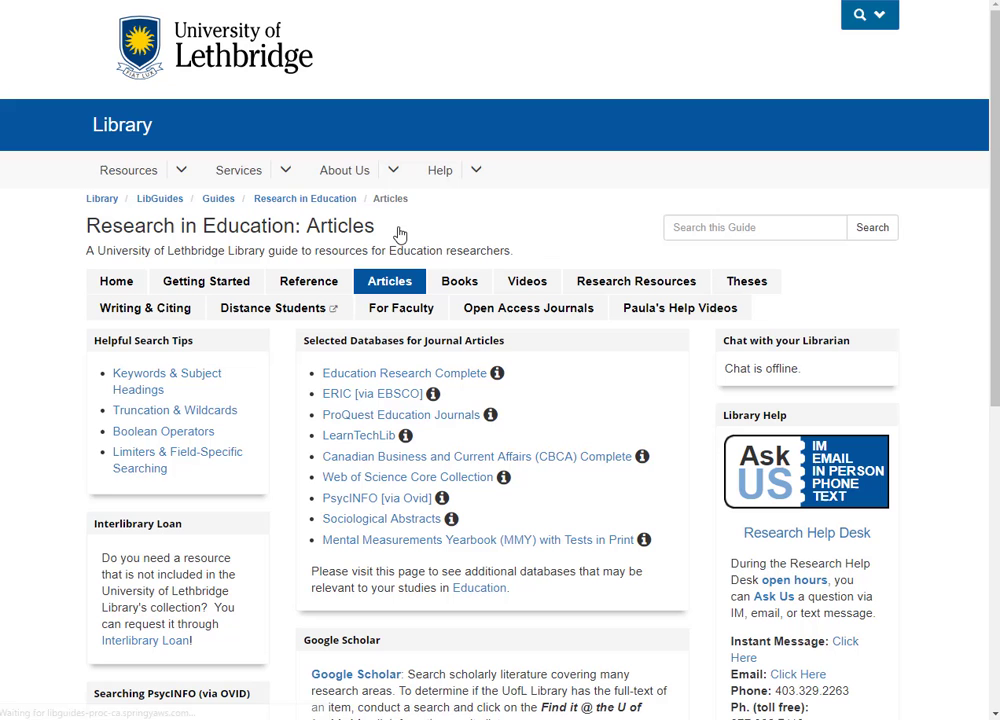
scroll(995, 150, "down", 1)
left_click_drag(995, 150, 991, 207)
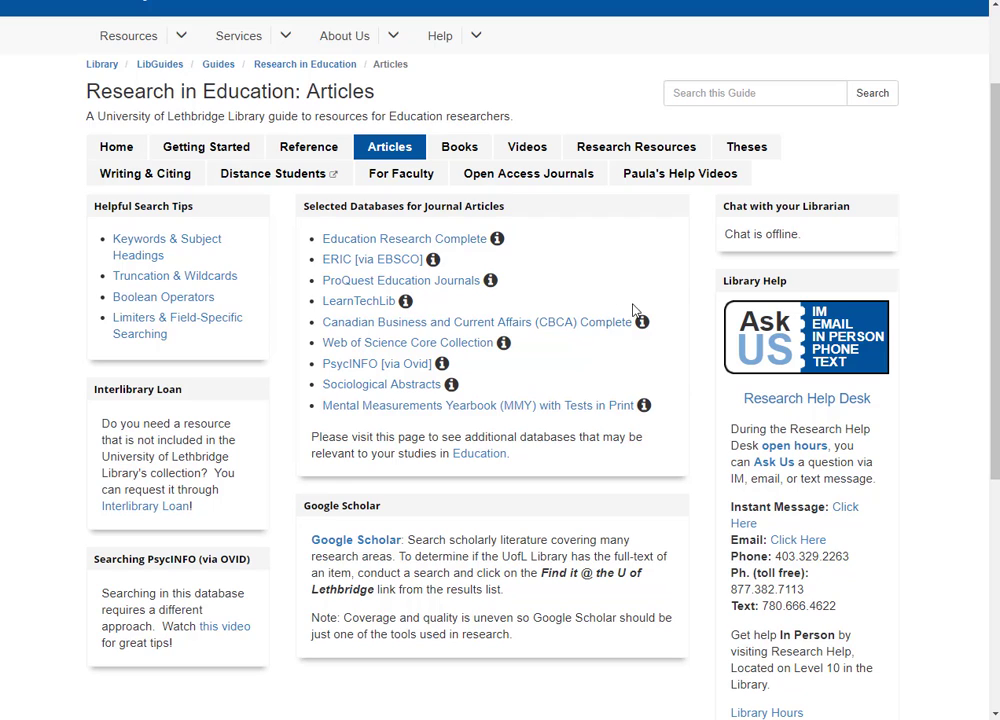
mouse_move(644, 327)
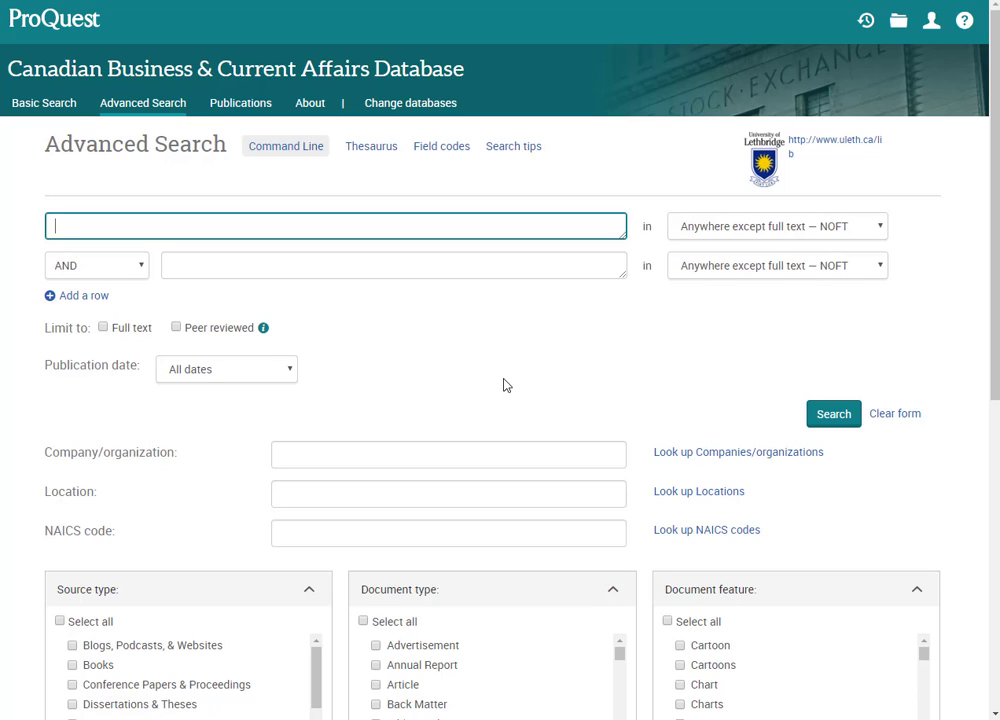
- Change the databases being searched, adding Education Database and ERIC to the selection
left_click(433, 109)
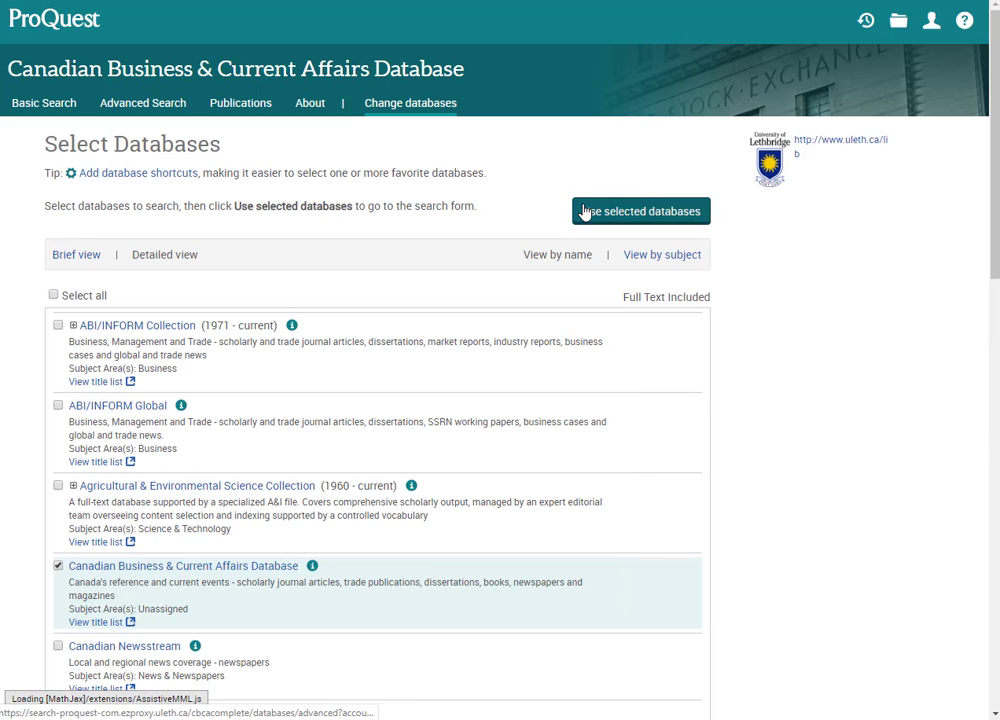
scroll(988, 163, "down", 2)
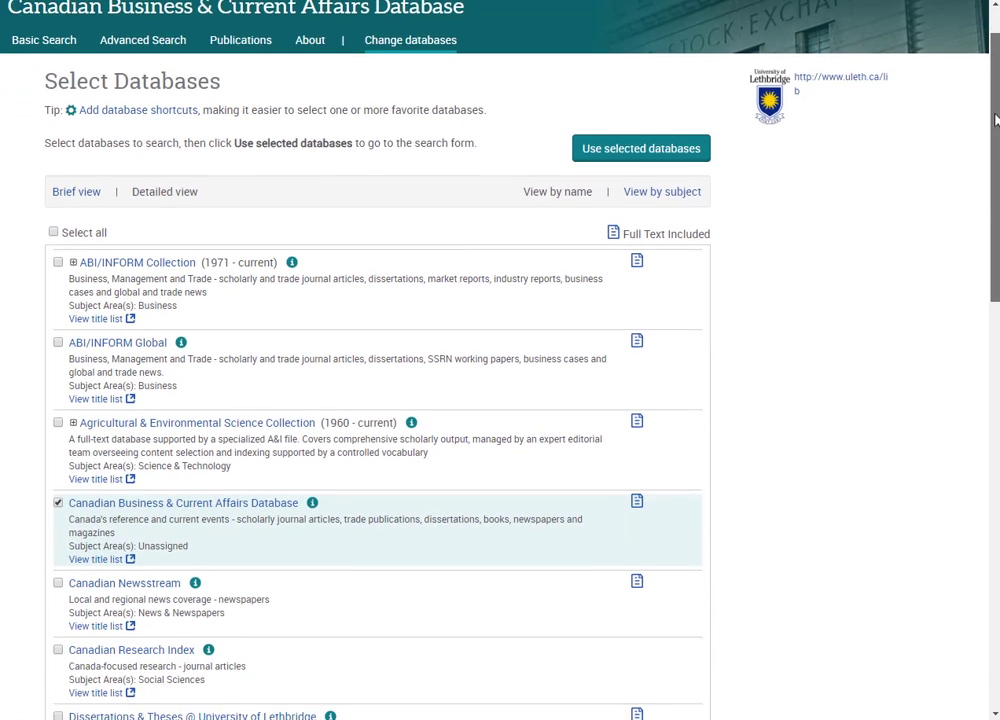
scroll(988, 163, "down", 2)
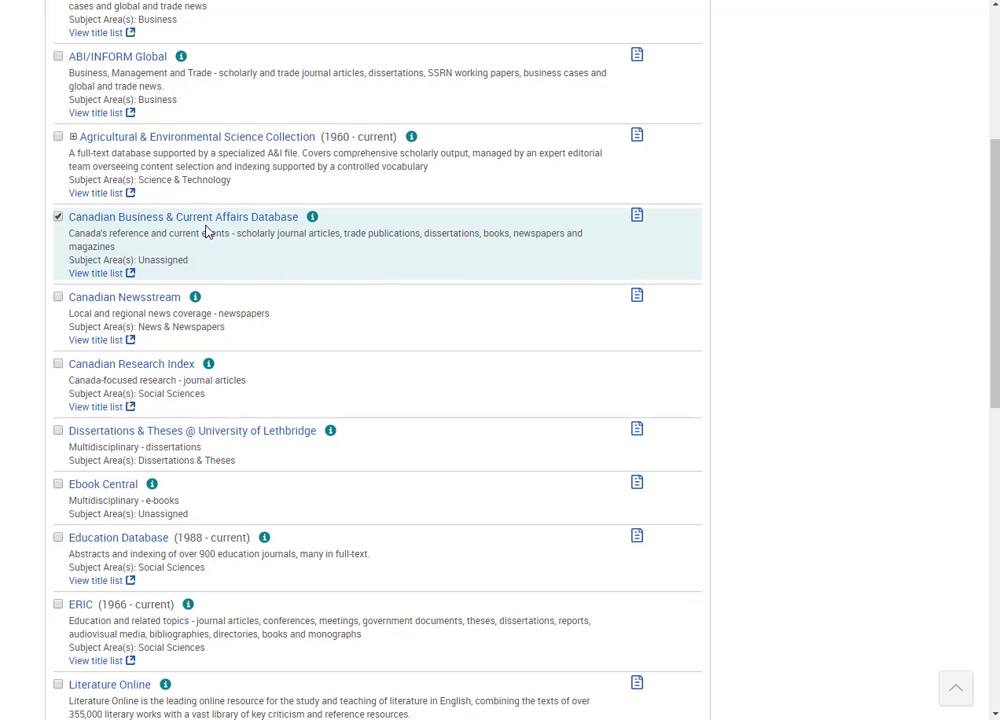
scroll(964, 384, "down", 2)
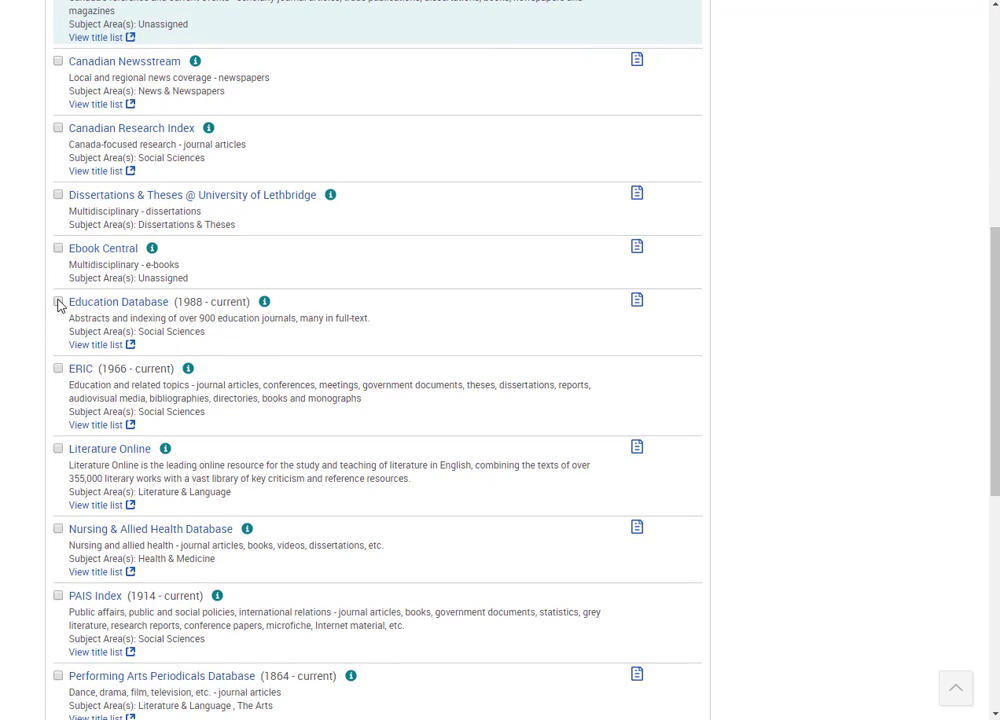
left_click(58, 303)
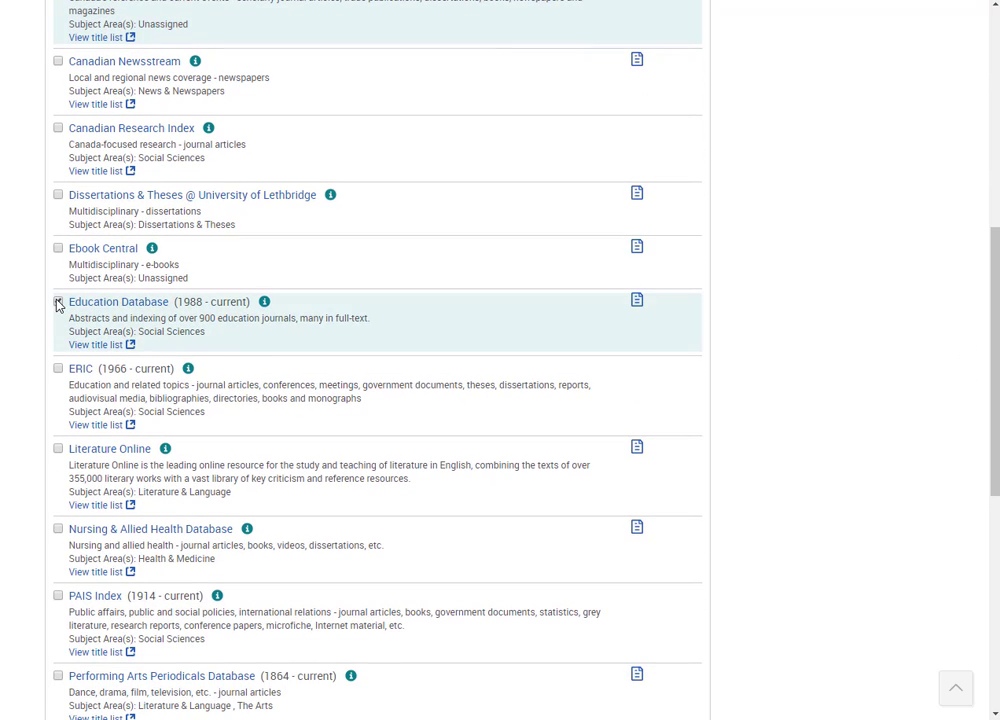
left_click(58, 370)
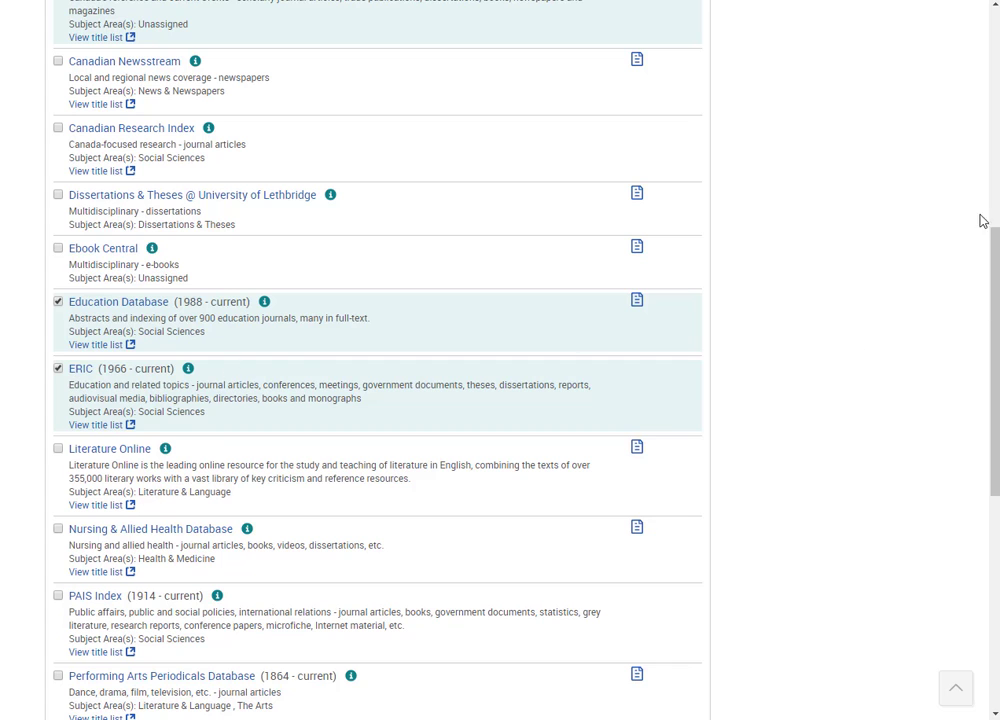
- Add ProQuest Historical Newspapers: The Globe and Mail to the selection and apply the selected databases
left_click_drag(995, 250, 993, 312)
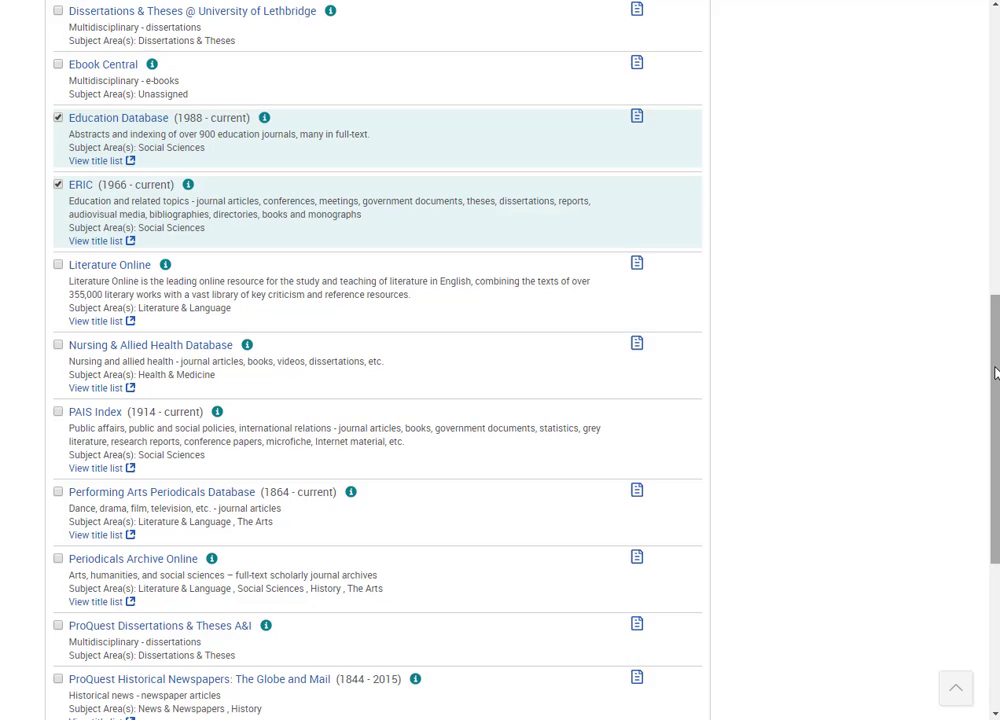
left_click_drag(993, 395, 989, 480)
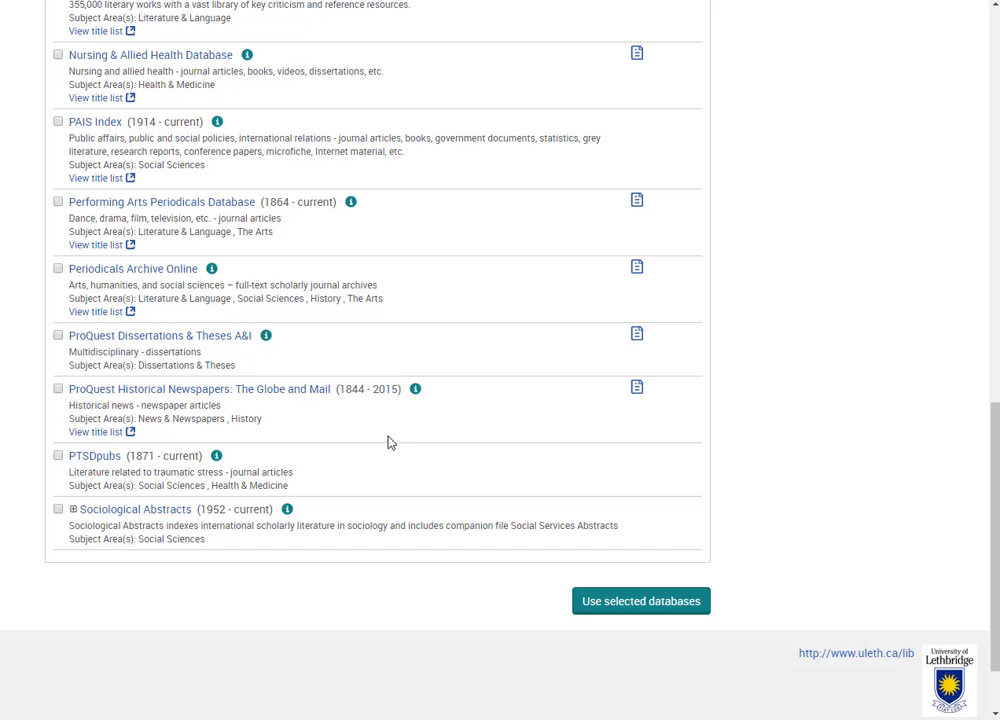
left_click(58, 389)
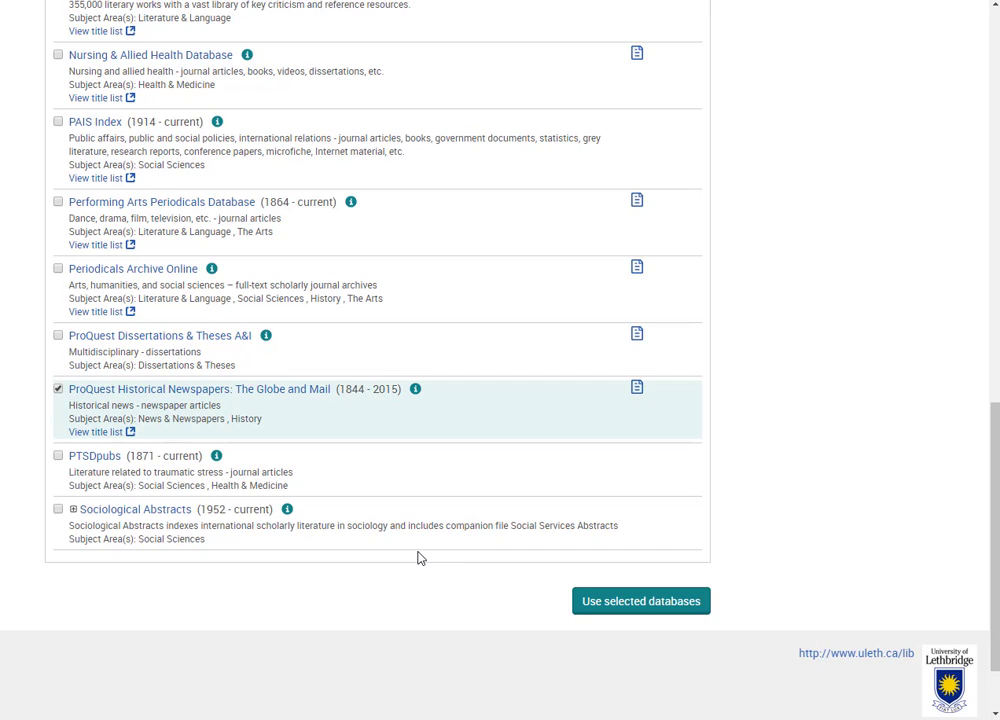
left_click(676, 605)
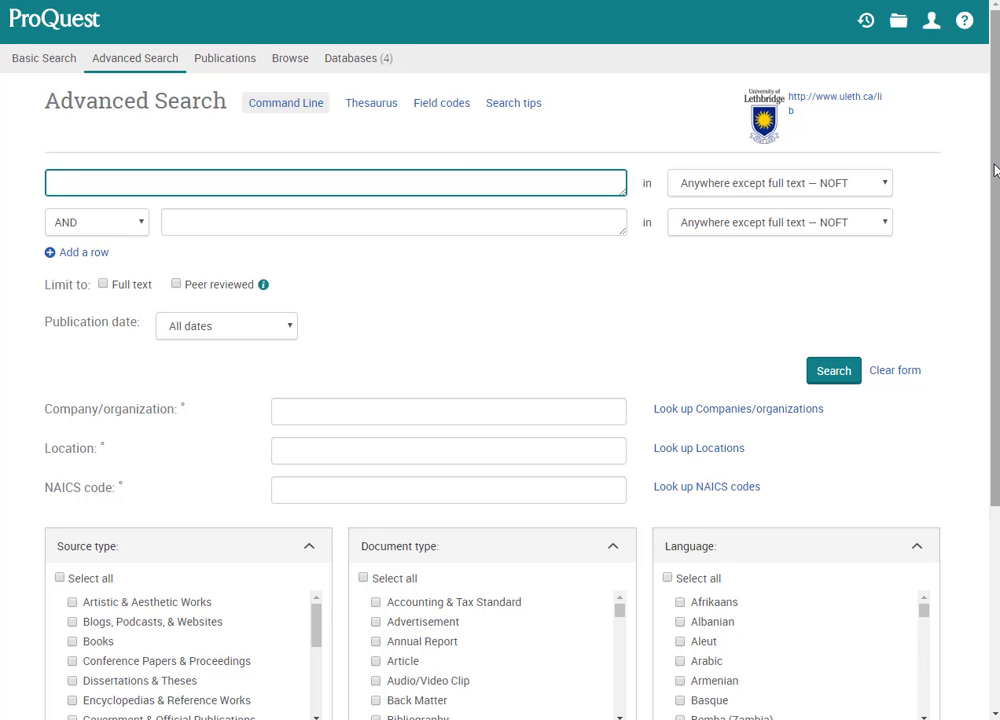
- Limit the advanced search's source types to Magazines, Newspapers and Trade Journals
left_click_drag(995, 163, 995, 296)
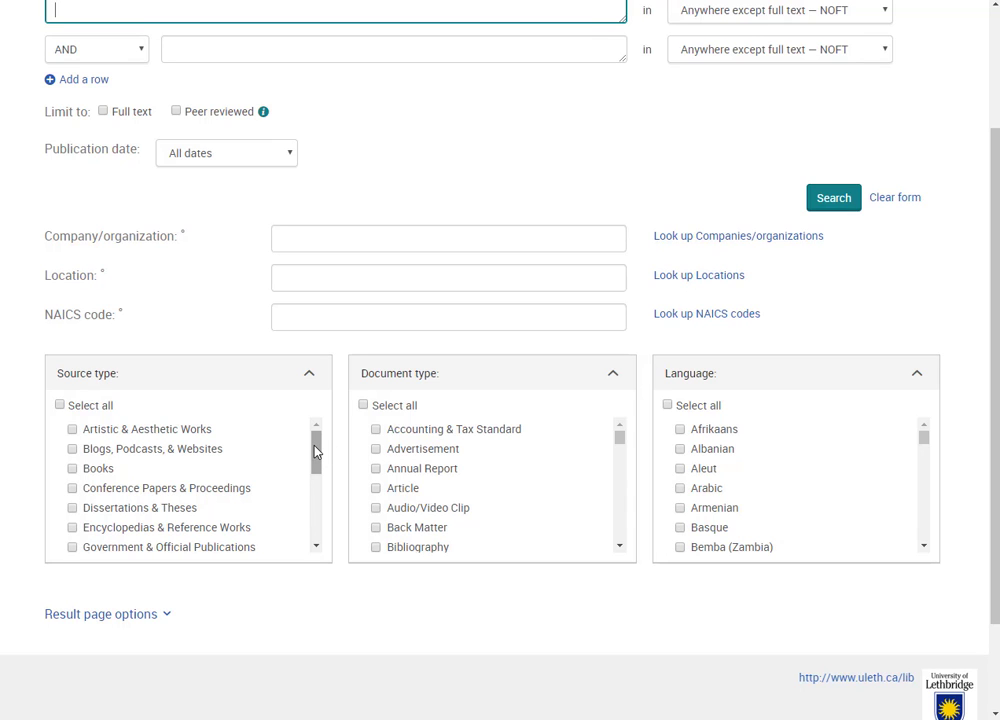
left_click_drag(316, 452, 315, 479)
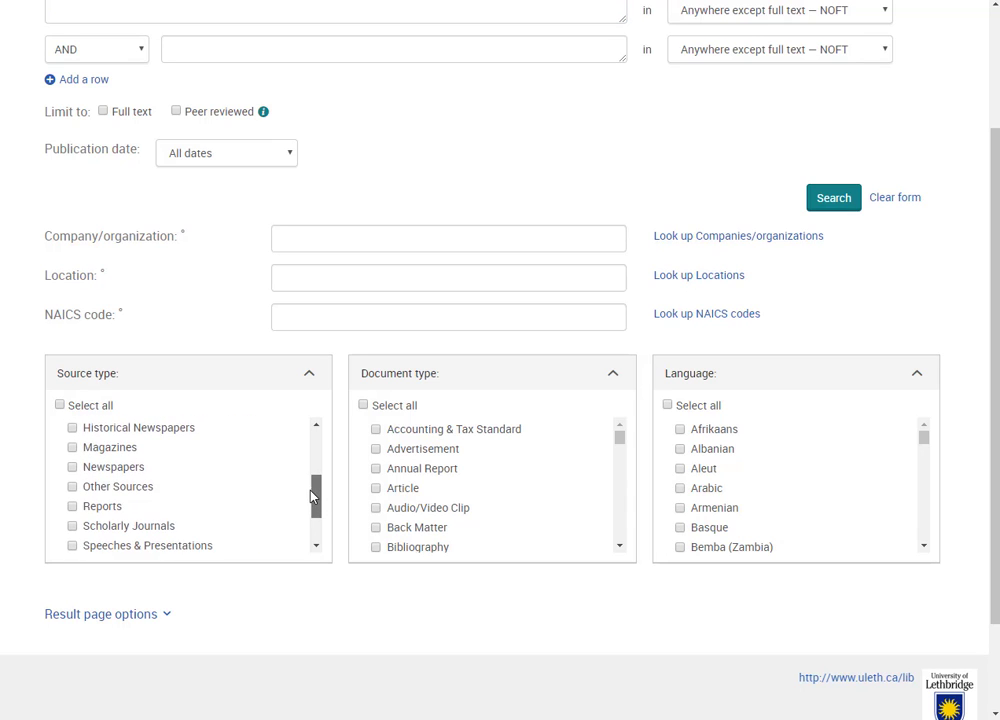
left_click(72, 452)
left_click(72, 467)
left_click_drag(313, 492, 315, 520)
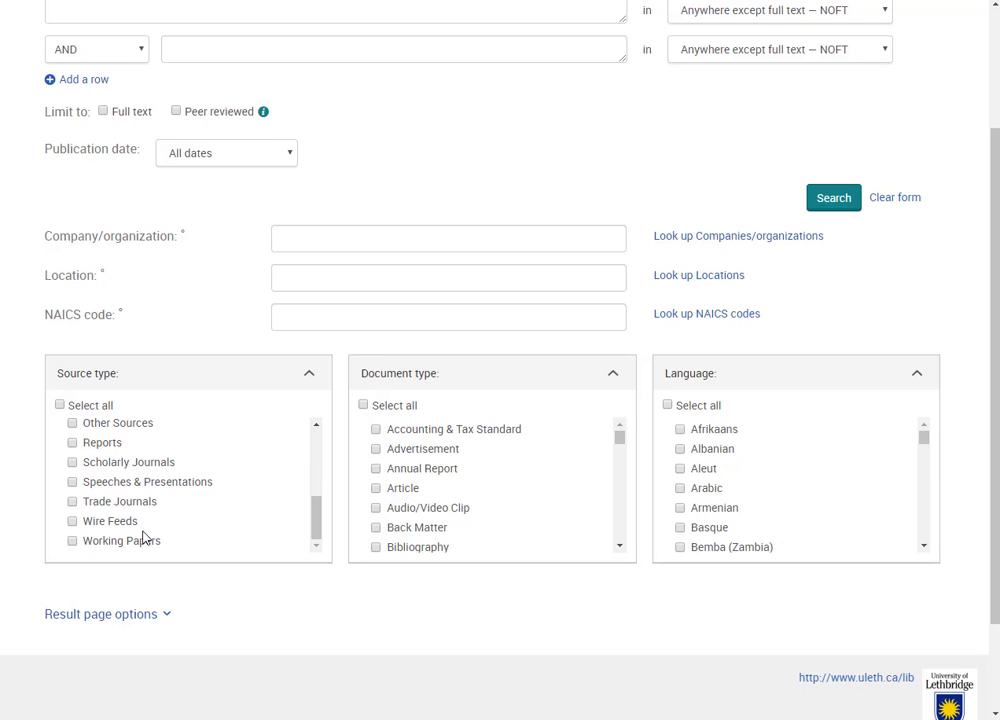
left_click(72, 502)
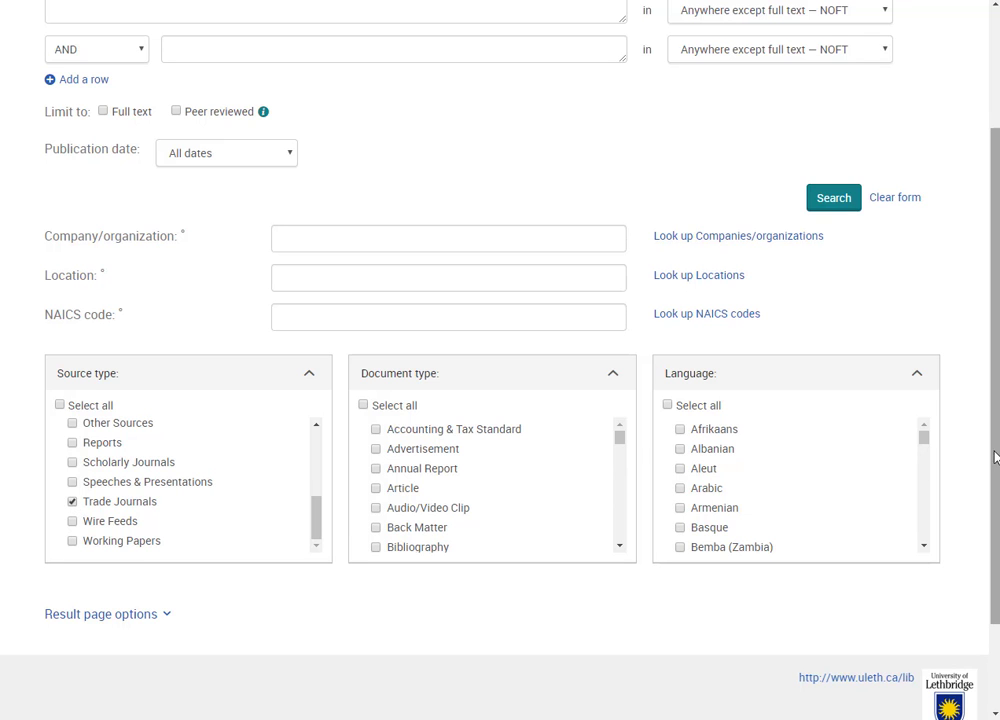
- Search the selected databases for "alberta and class size" anywhere except full text
scroll(993, 446, "up", 3)
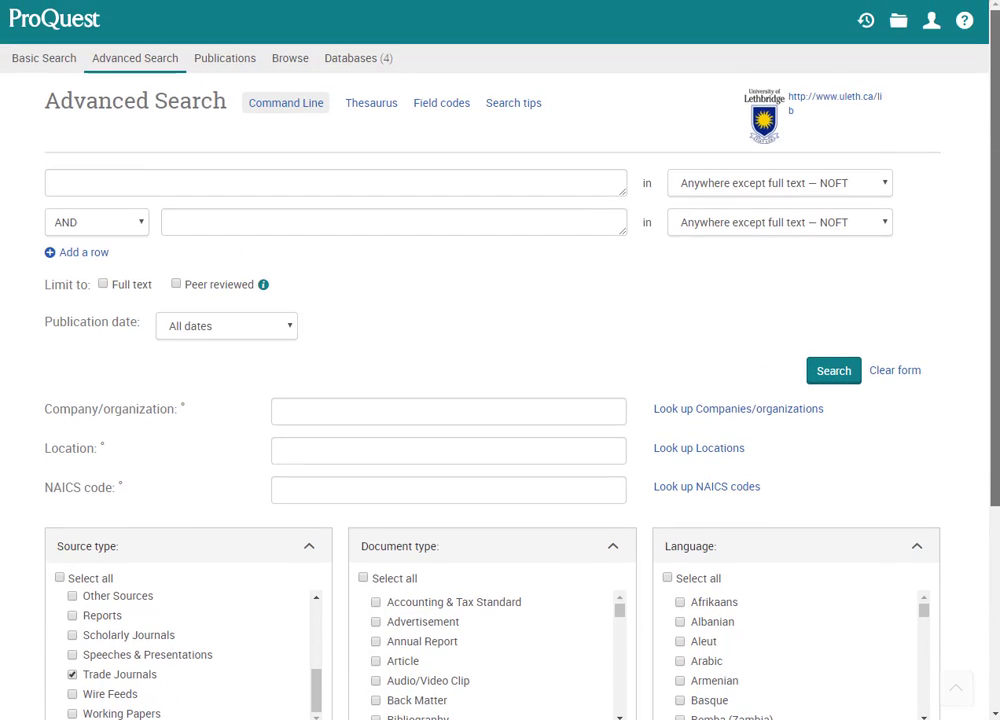
left_click(274, 186)
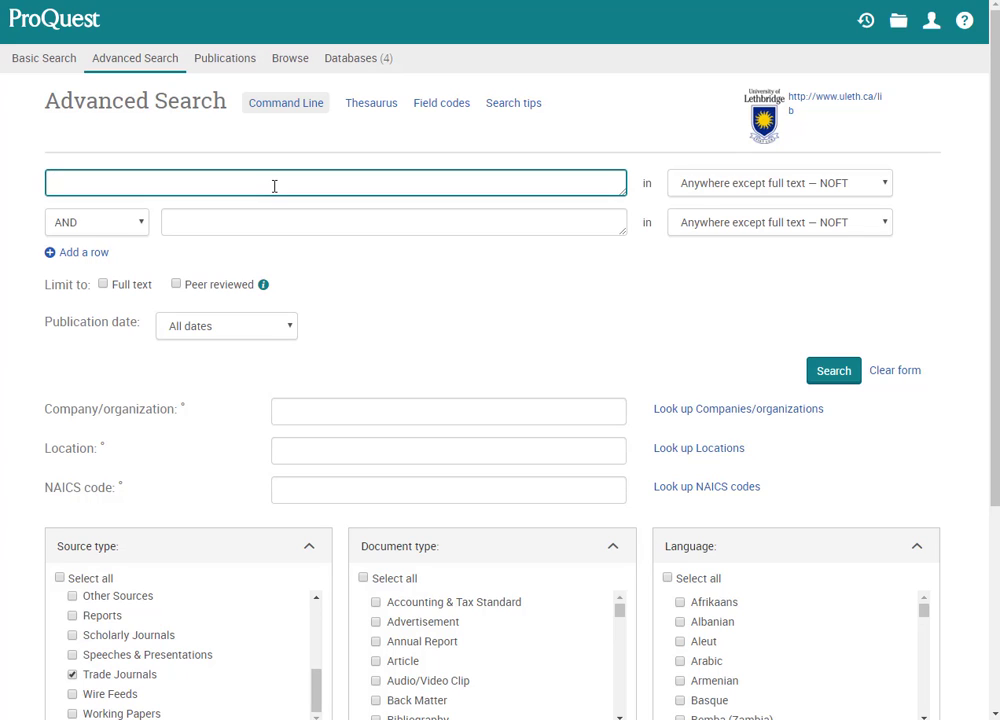
type("alberta and")
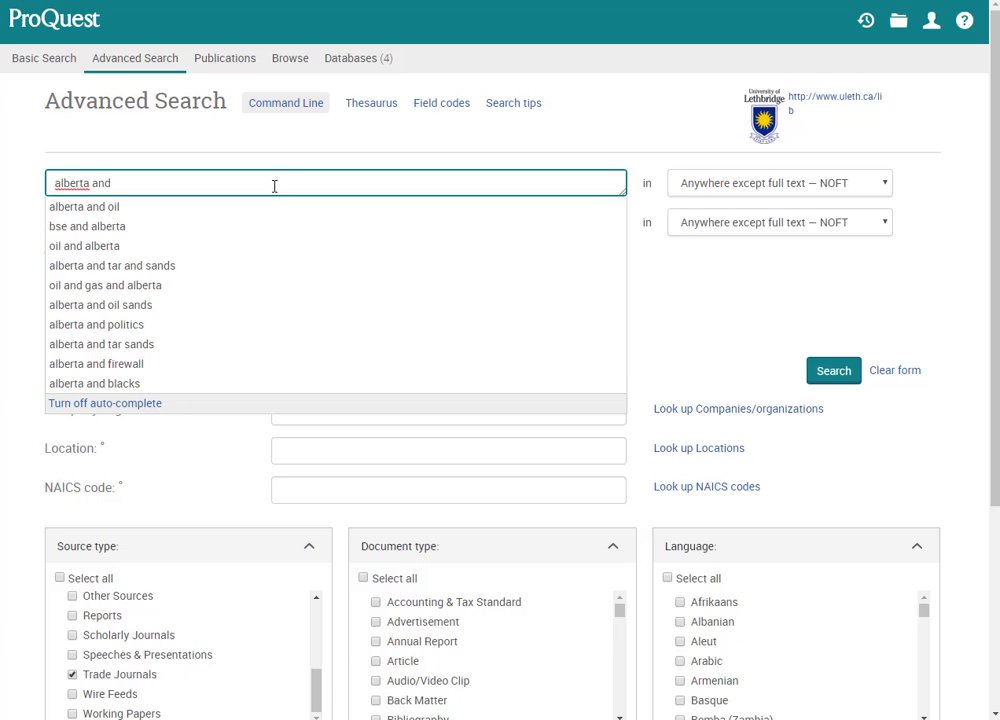
type("class size")
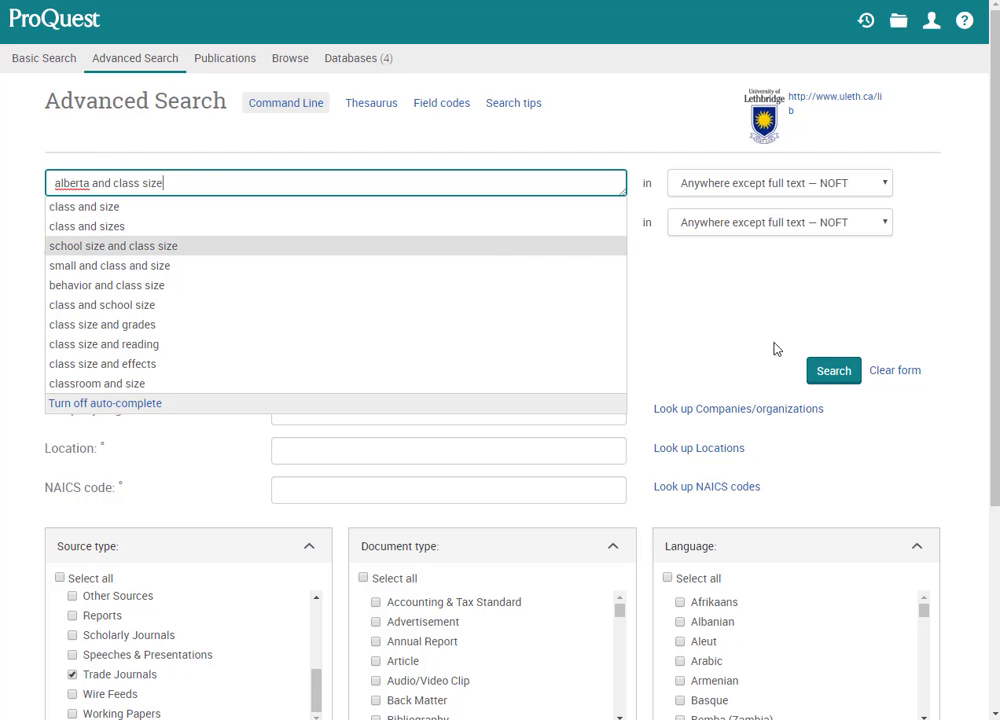
left_click(838, 376)
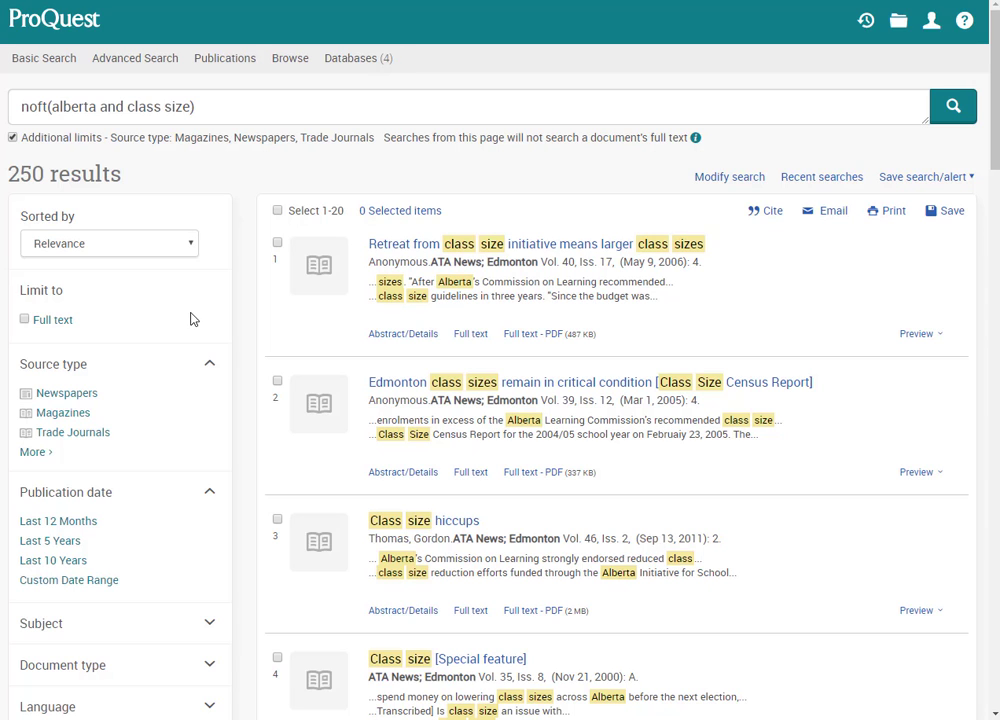
- Narrow the search results to newspapers published in the last 12 months
left_click_drag(996, 107, 997, 148)
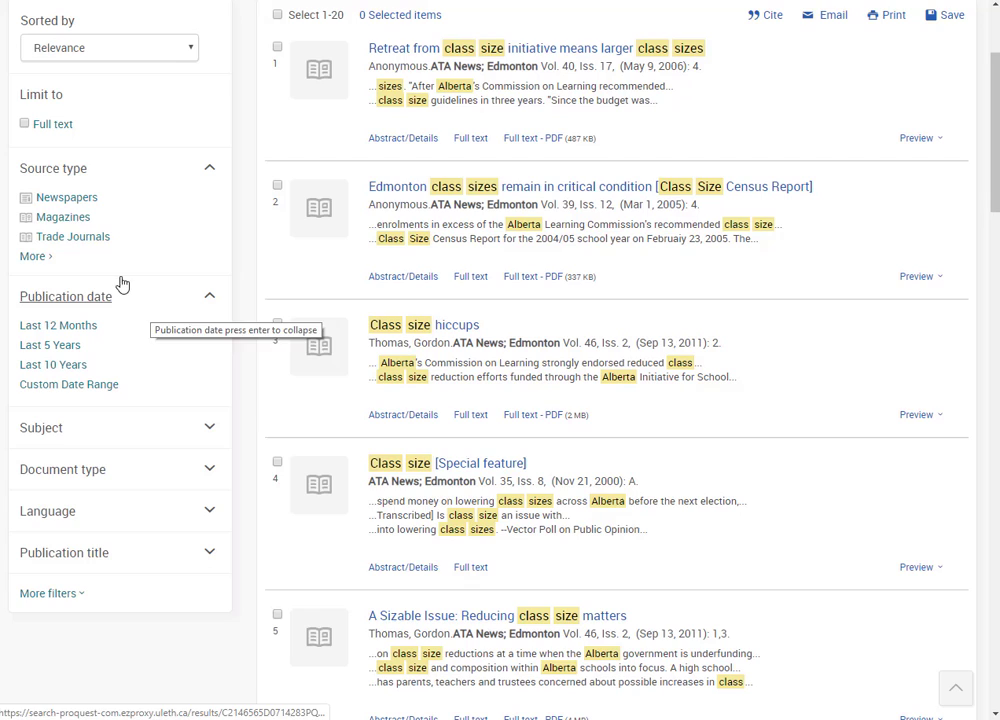
left_click(60, 203)
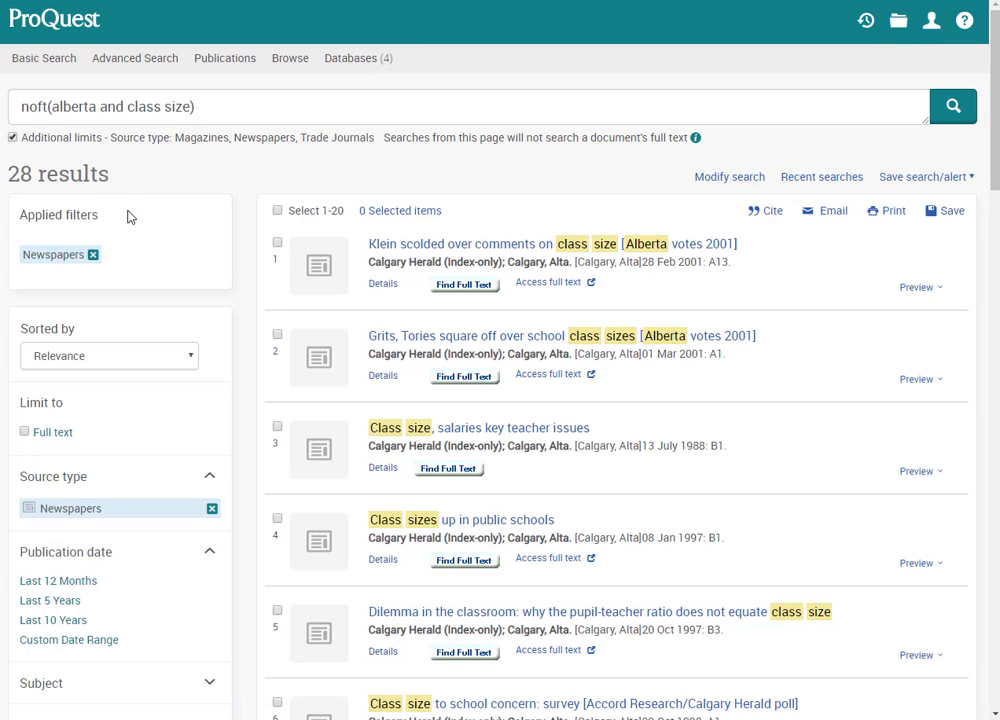
scroll(129, 216, "down", 1)
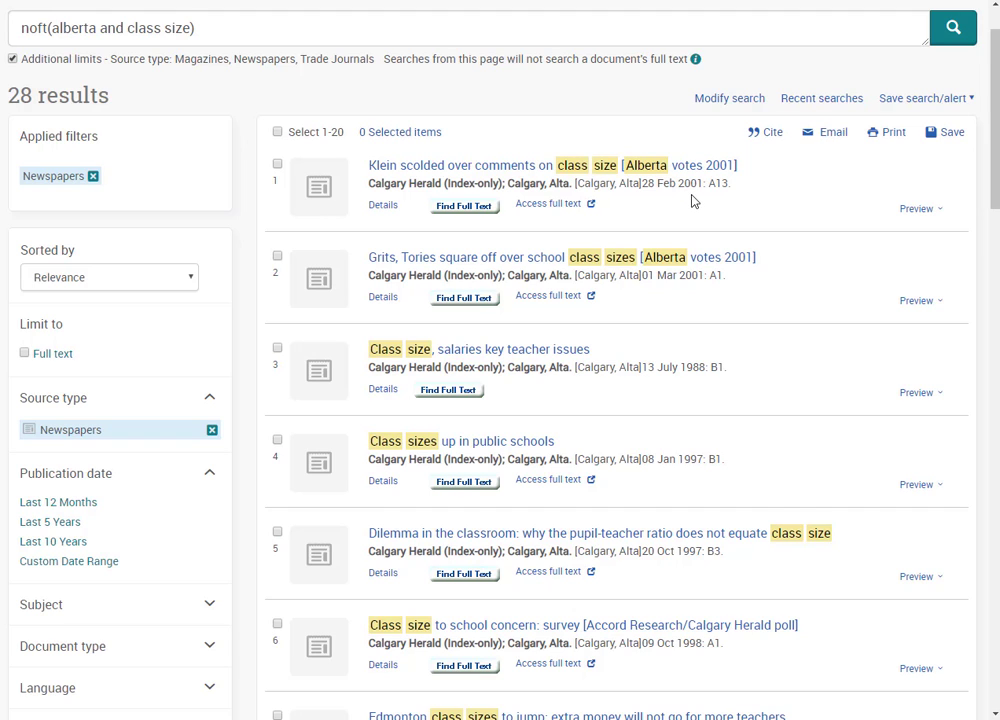
mouse_move(993, 165)
left_mouse_down()
mouse_move(993, 210)
mouse_move(984, 156)
left_mouse_up()
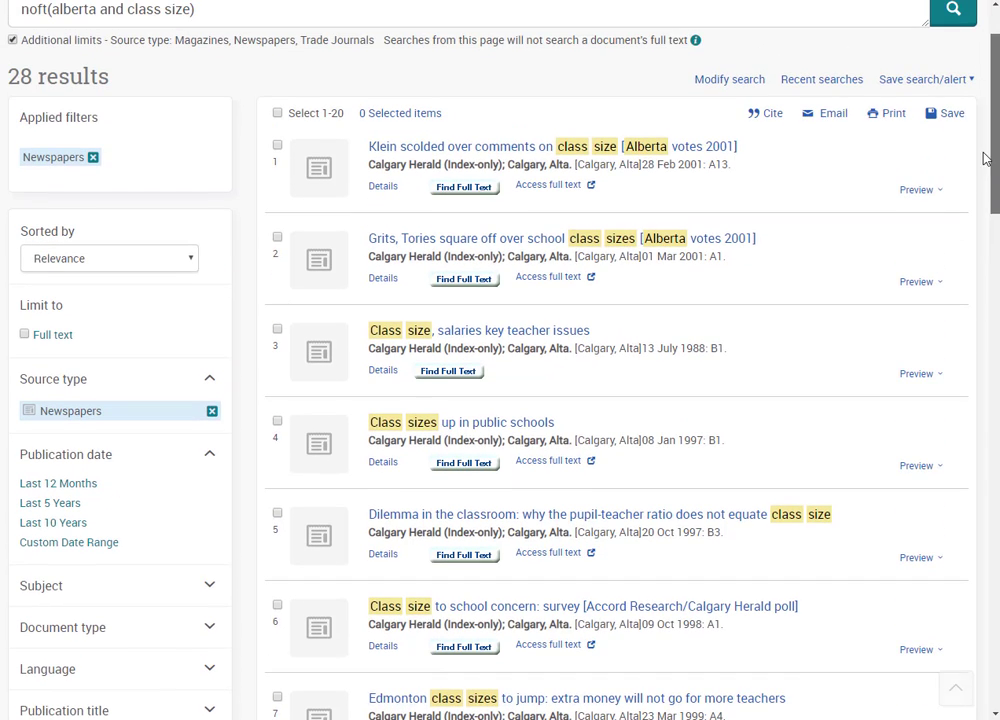
left_click(55, 485)
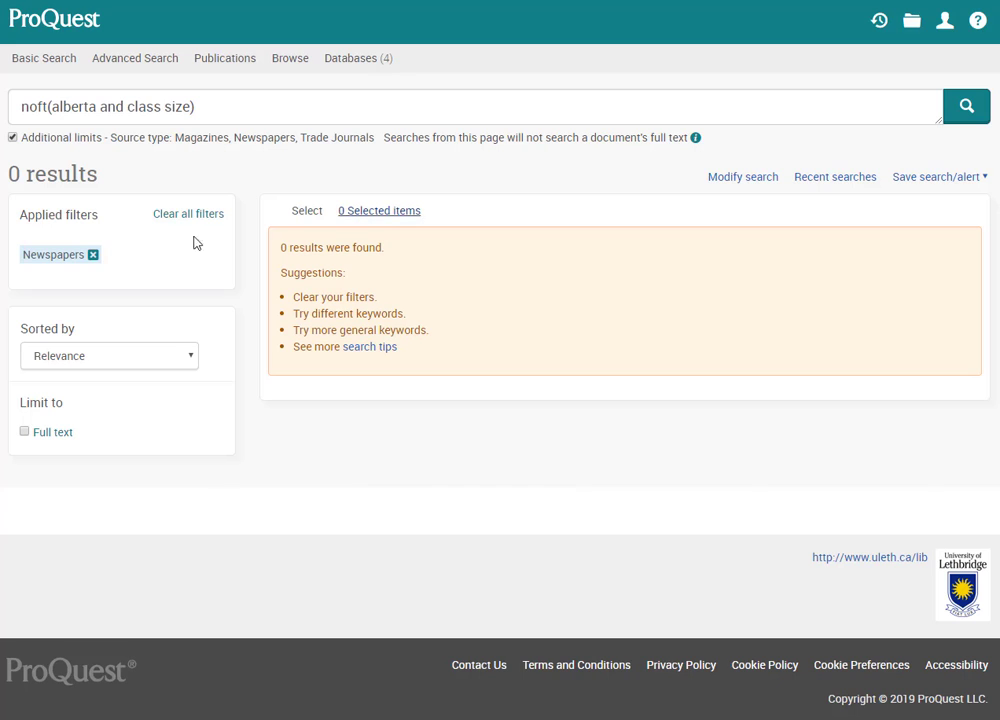
- Copy the phrase "alberta and class size" from the current search query
left_click(61, 107)
left_click_drag(52, 107, 193, 110)
right_click(155, 107)
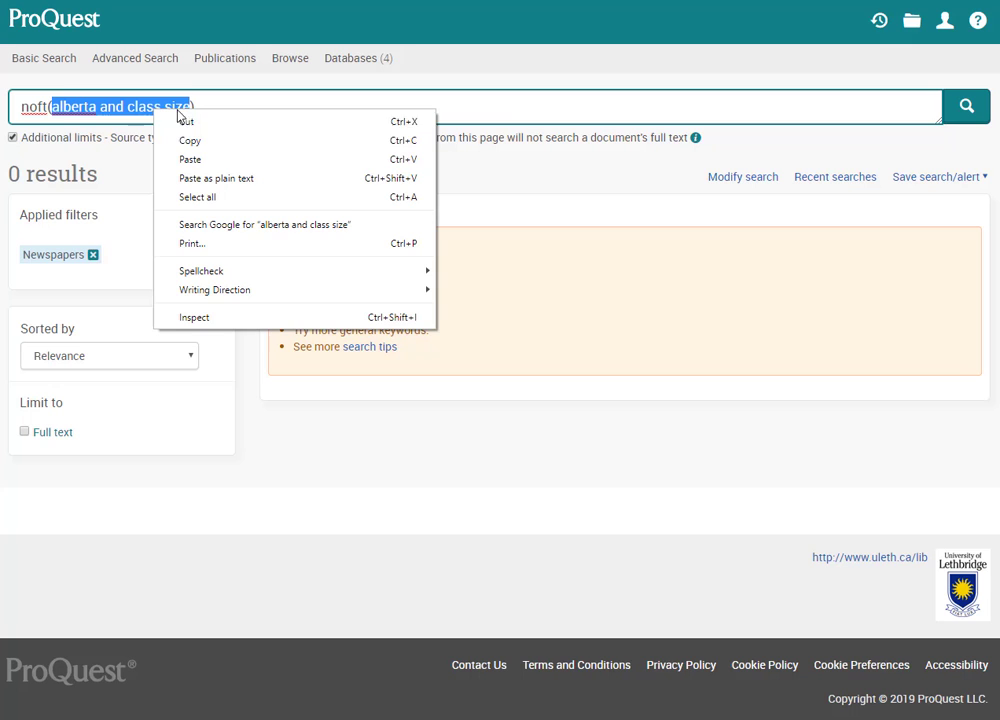
left_click(207, 142)
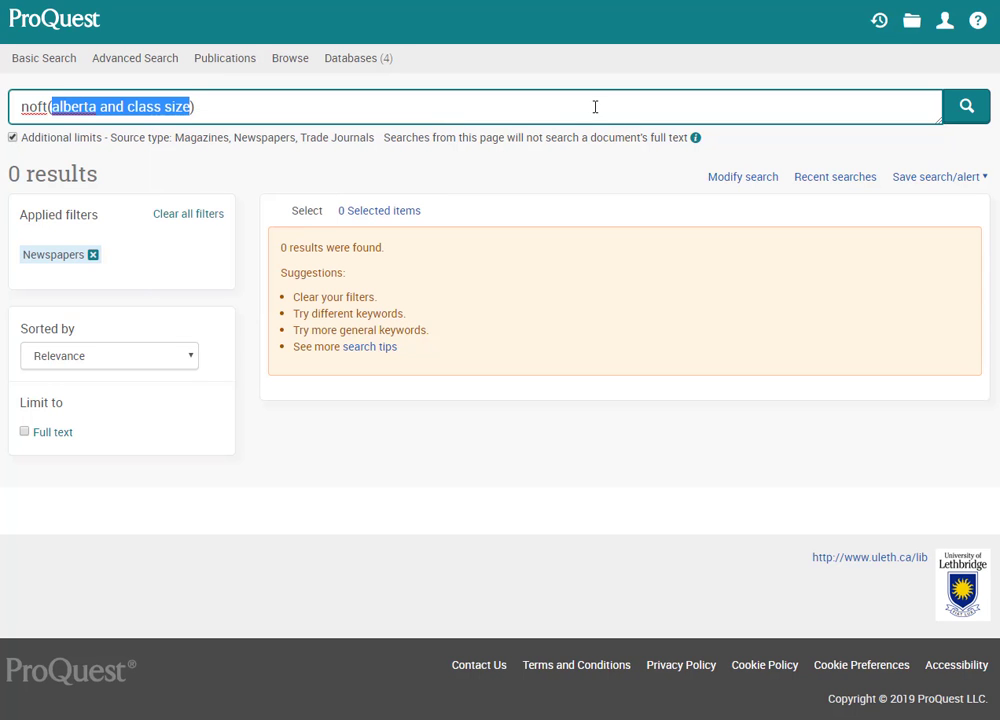
- Switch to the library website's home page and run a Summon search for "alberta and class size"
key("ctrl+Tab")
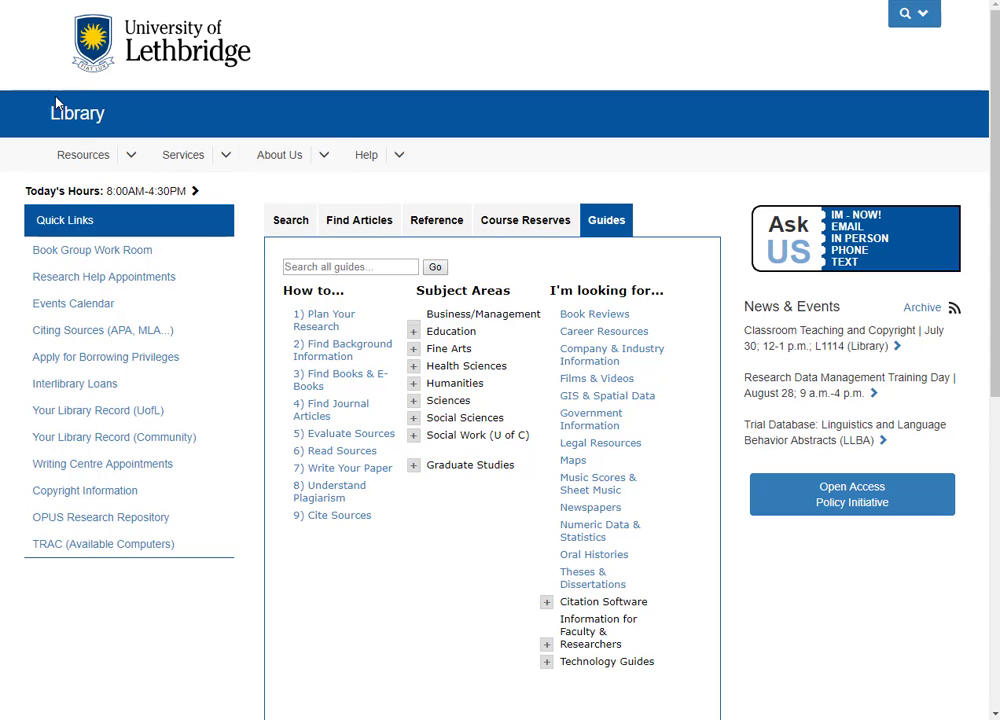
left_click(89, 116)
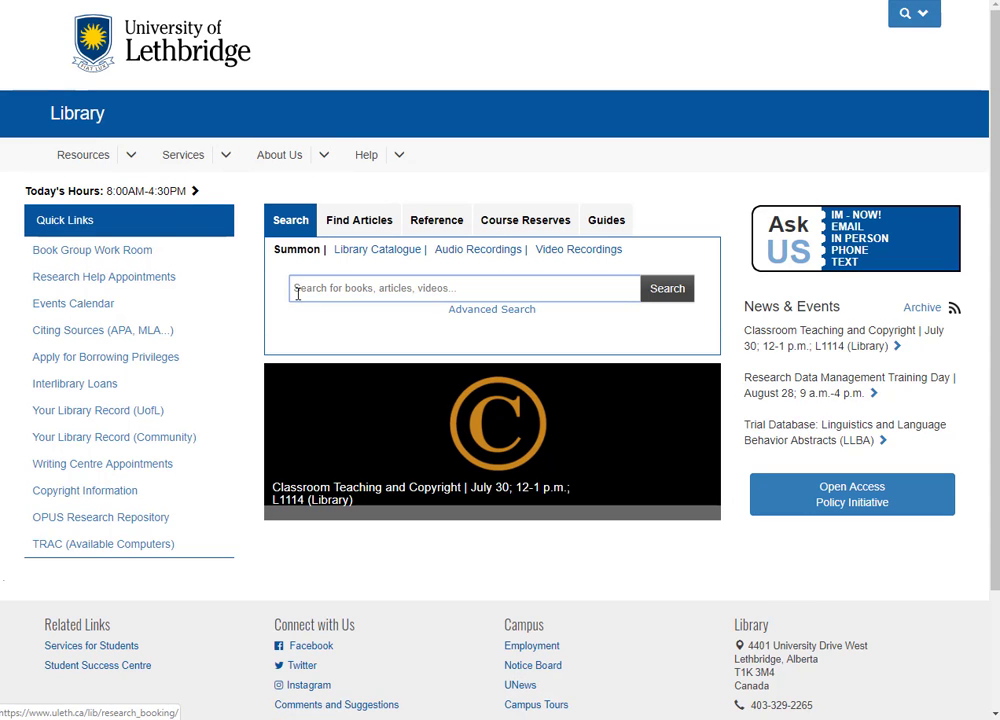
left_click(309, 287)
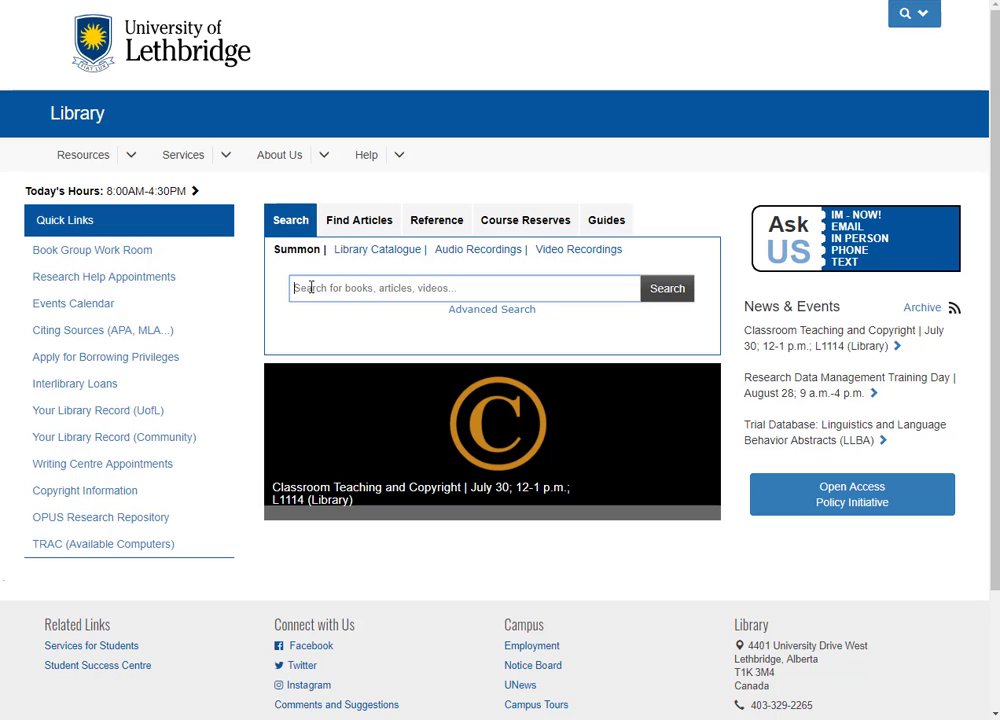
type("alberta and class size")
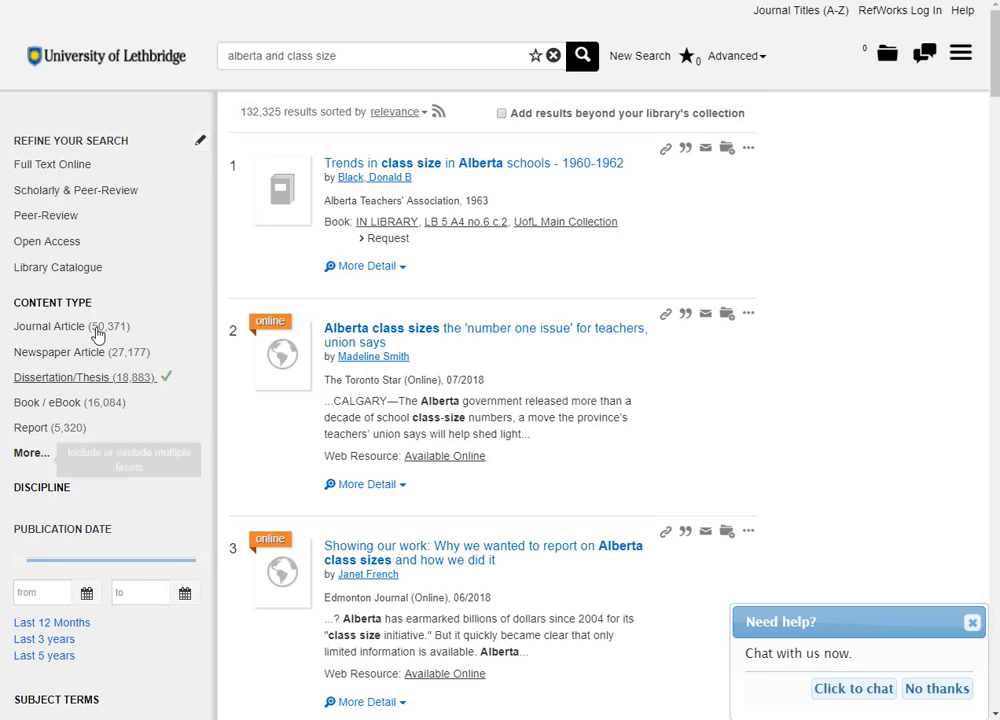
- Limit the results' content types to Newspaper Article, Magazine Article and Trade Publication Article
left_click(38, 456)
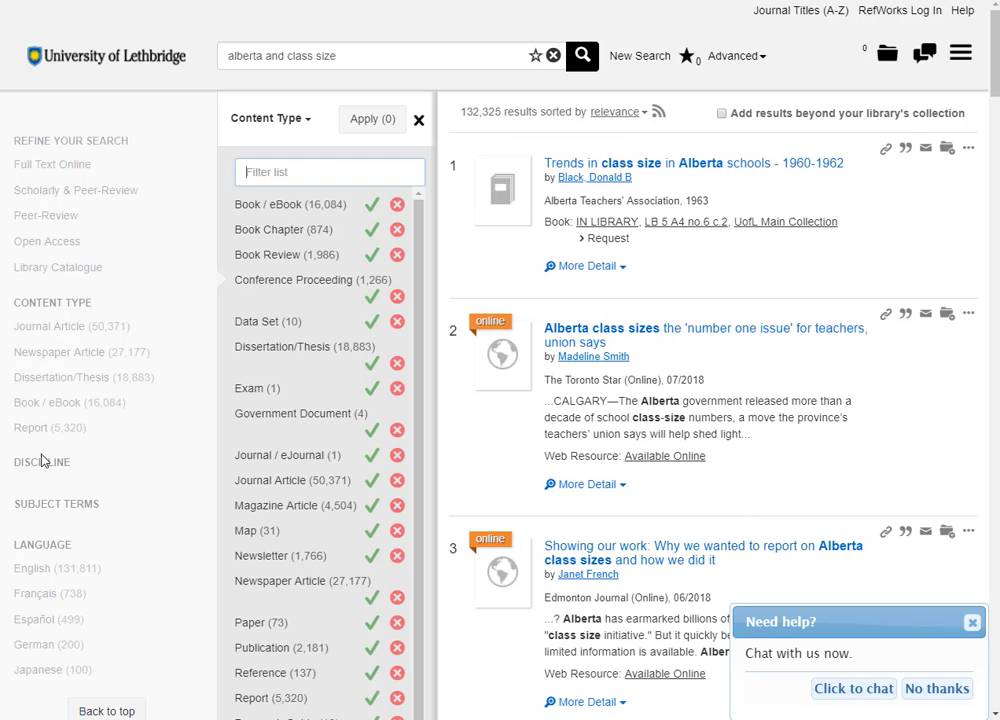
scroll(257, 515, "down", 1)
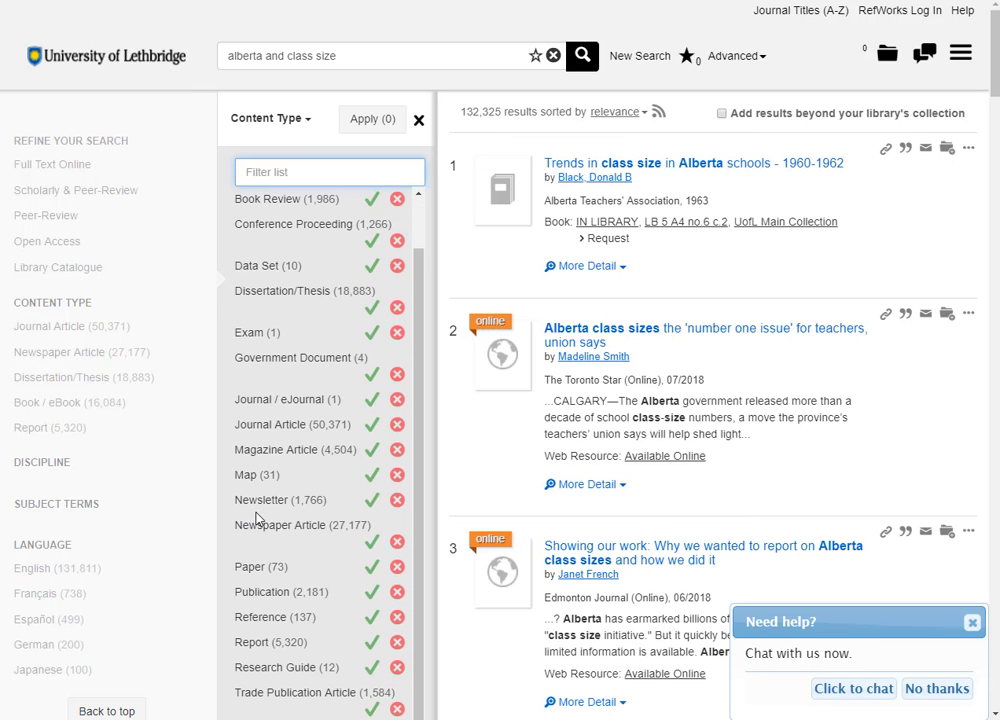
left_click(374, 540)
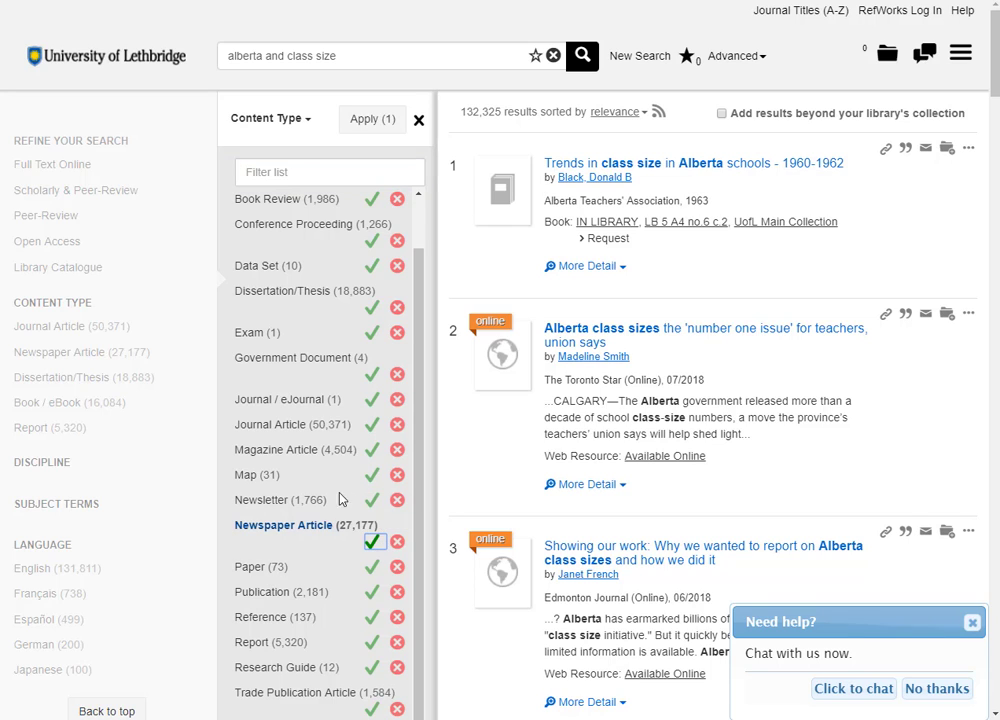
left_click(373, 451)
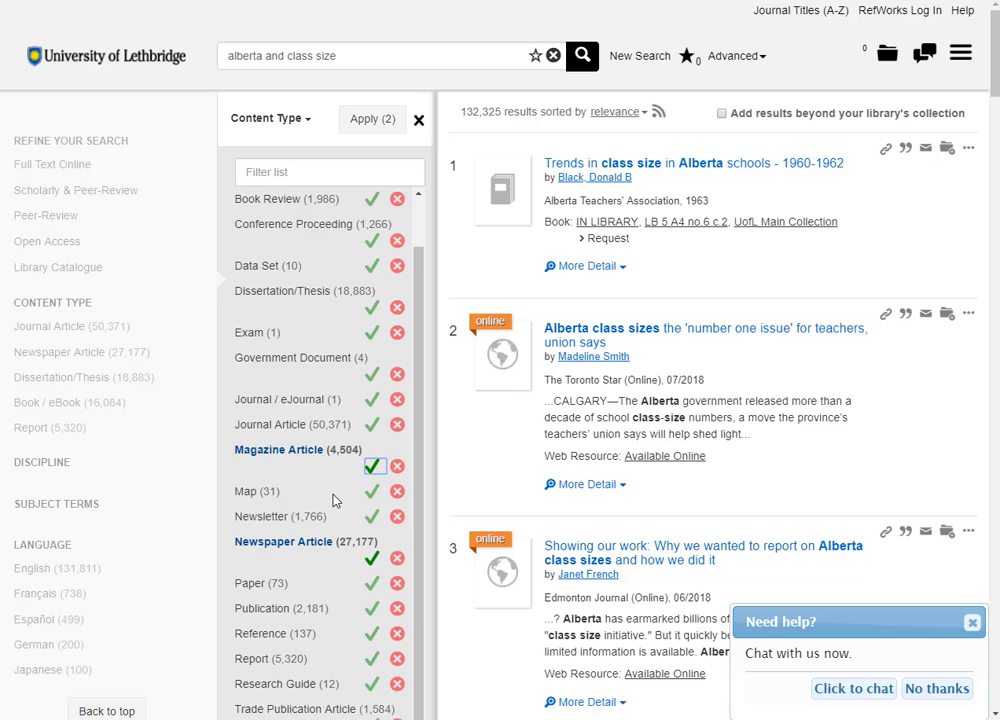
scroll(335, 500, "down", 1)
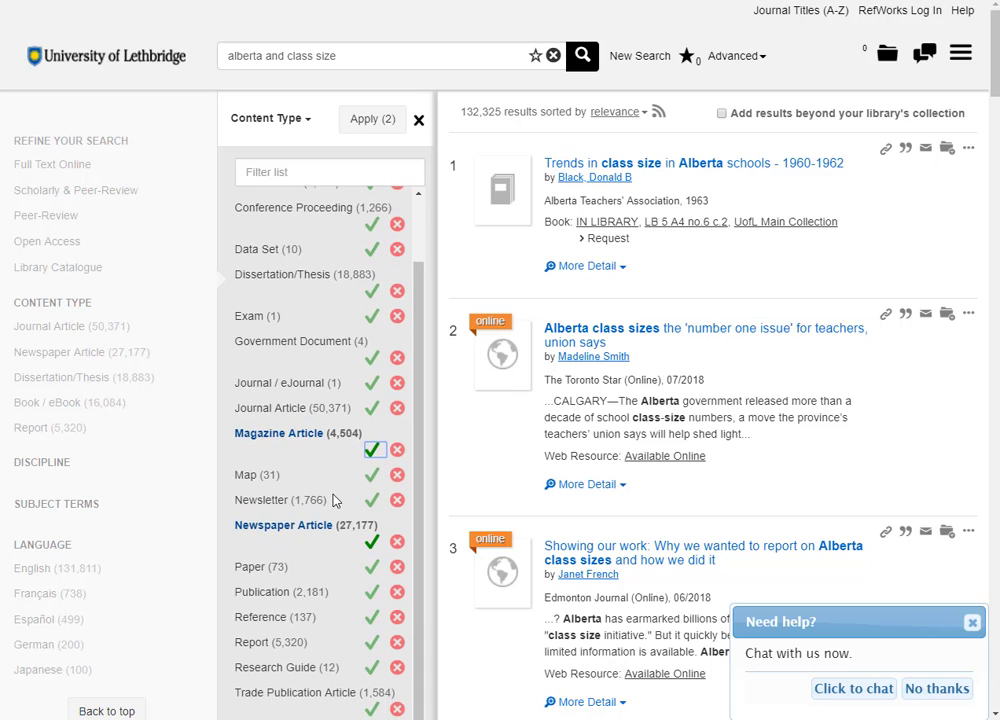
left_click(375, 709)
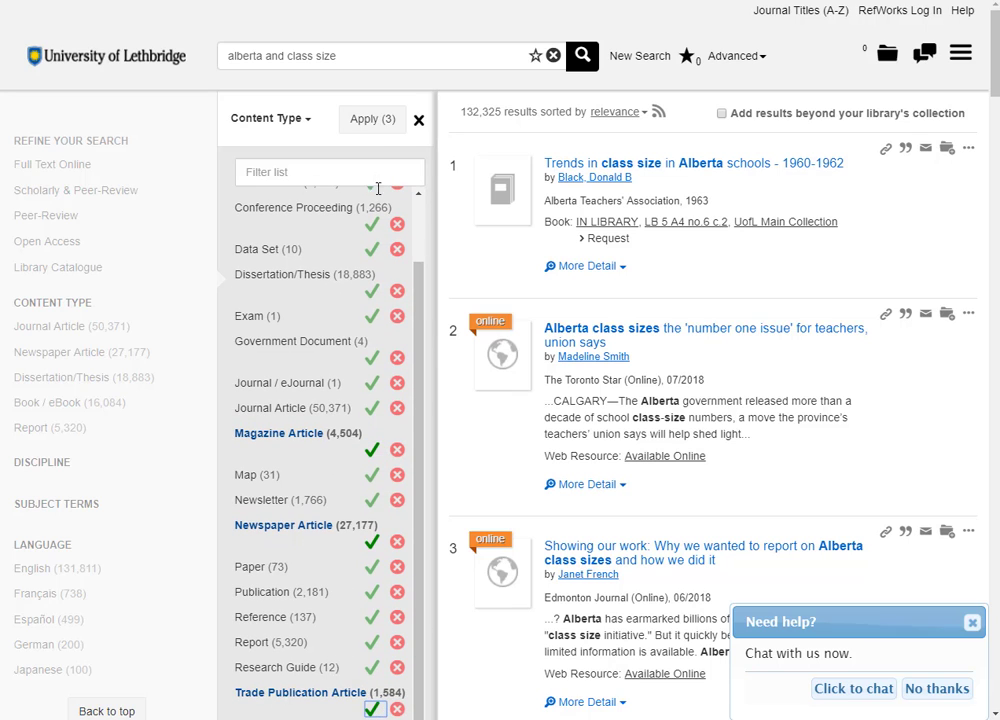
left_click(372, 120)
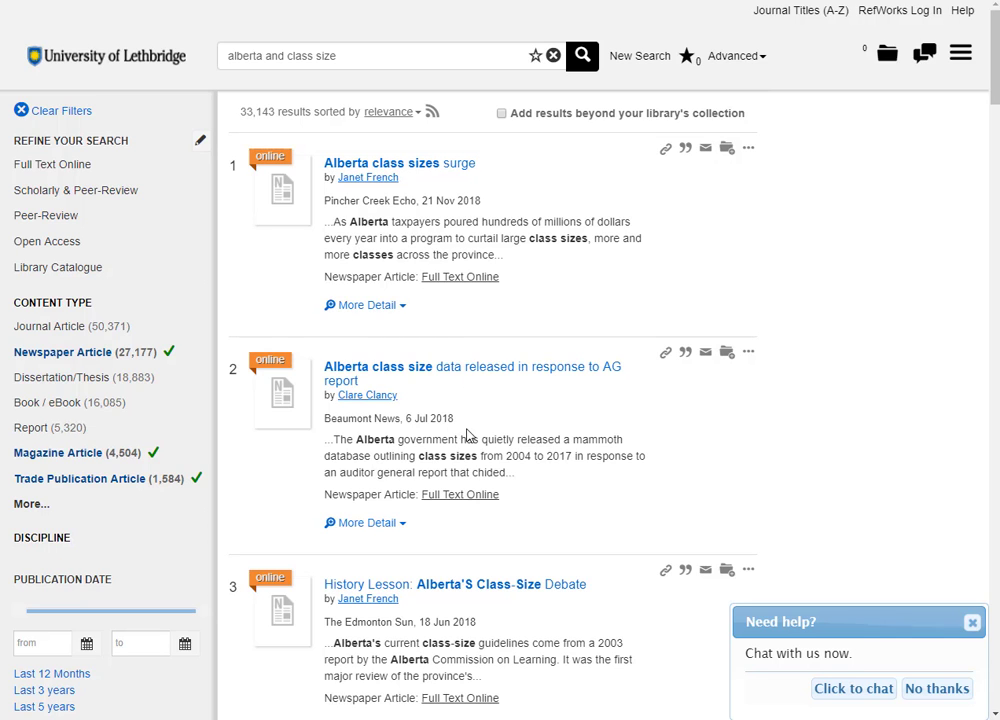
- Restrict the results' publication date to the last 12 months and look through the listed articles
scroll(470, 438, "down", 2)
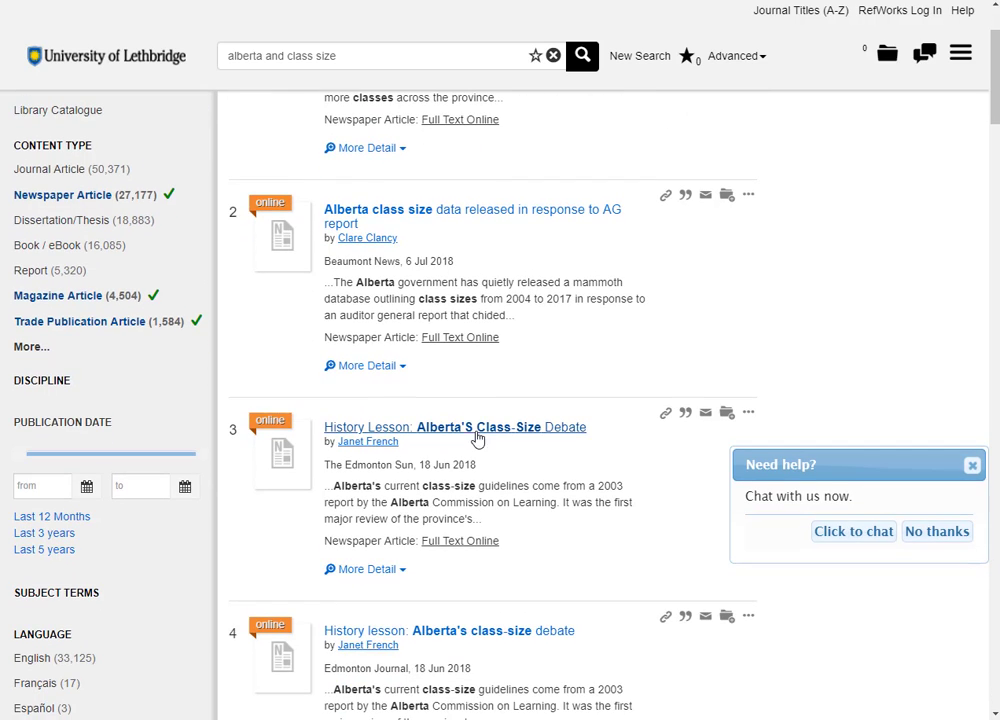
left_click(60, 519)
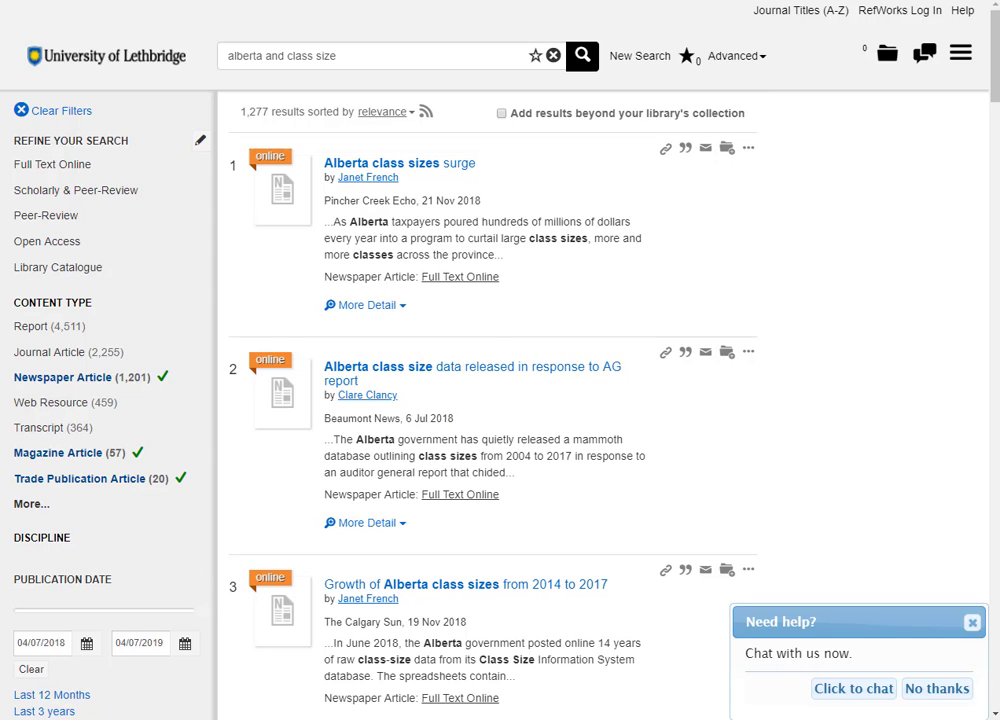
left_click(995, 147)
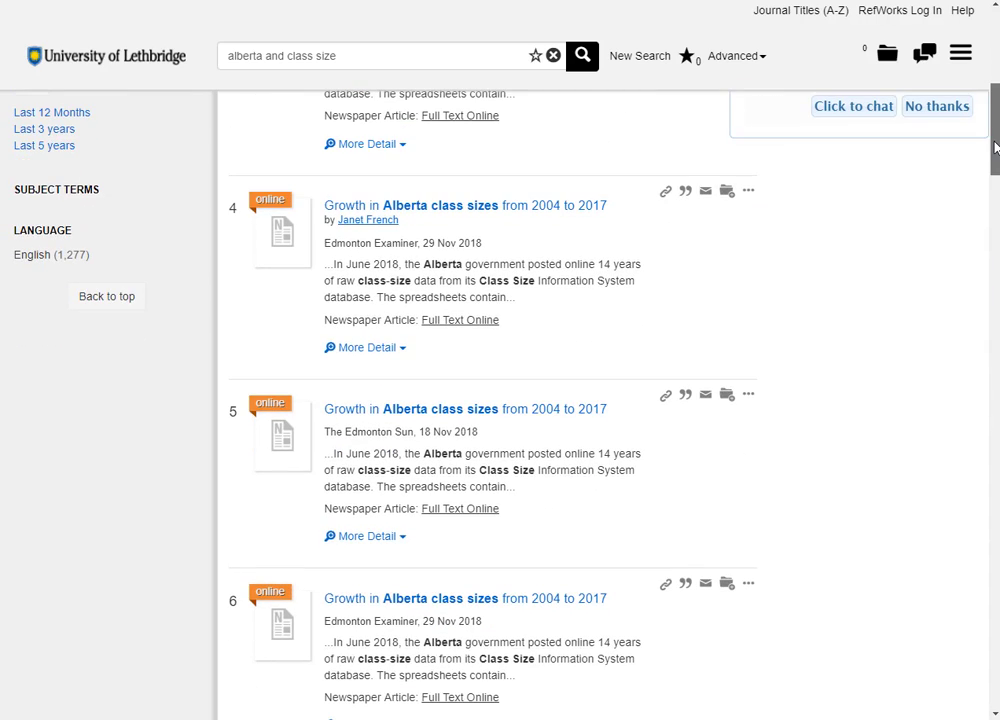
left_click_drag(995, 147, 995, 181)
scroll(795, 236, "up", 10)
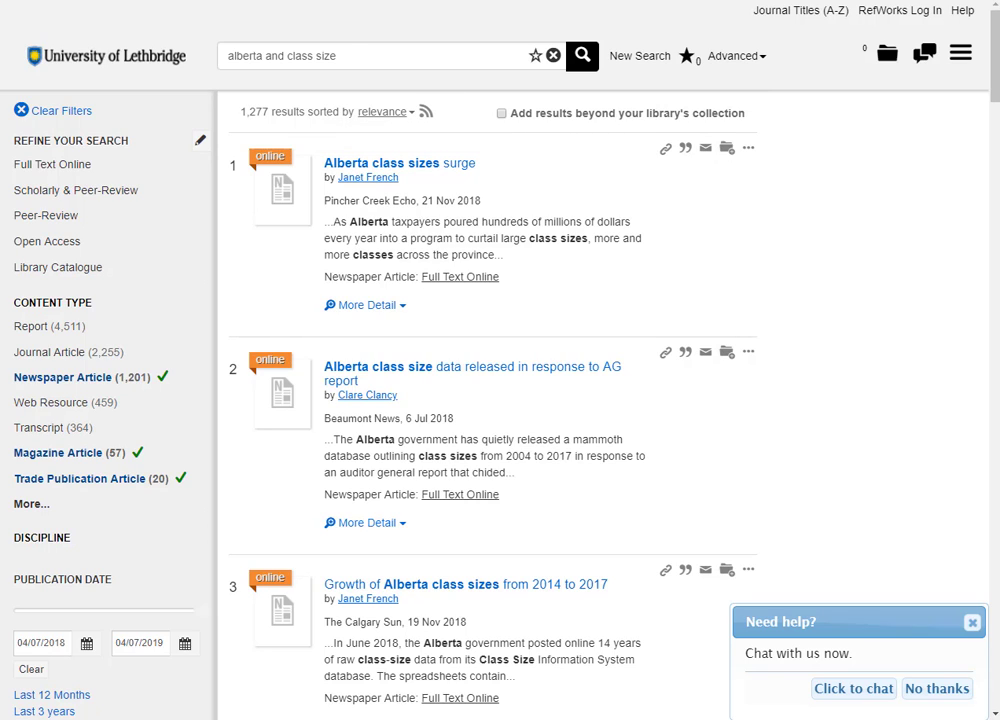
- Return to the library home page and open the Newspapers guide's list of databases for contemporary newspapers
left_click(88, 50)
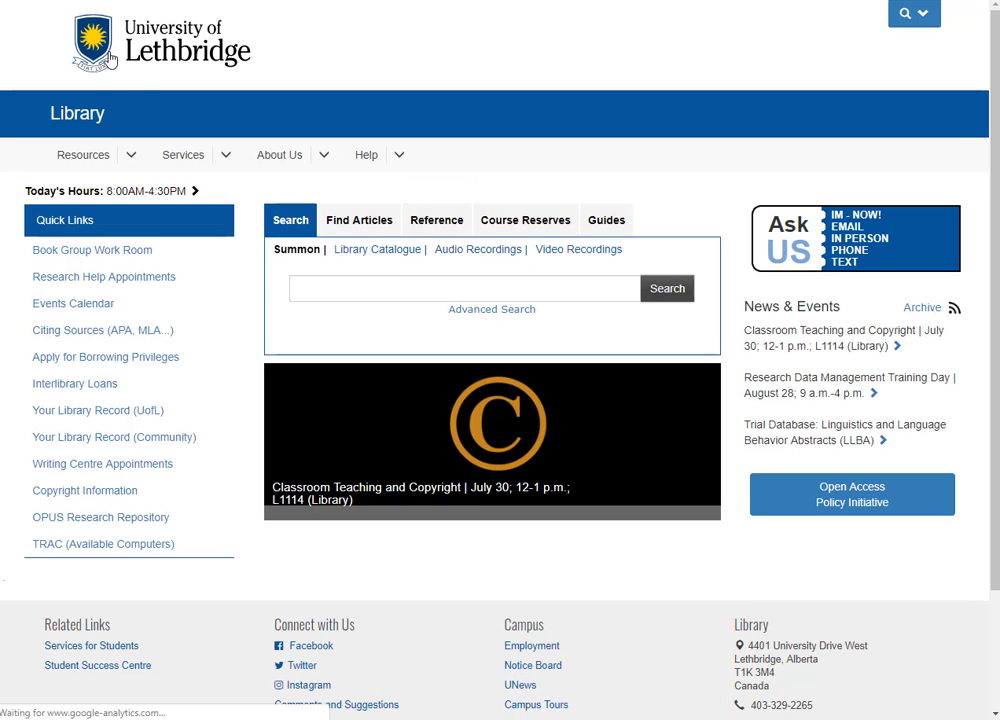
left_click(606, 224)
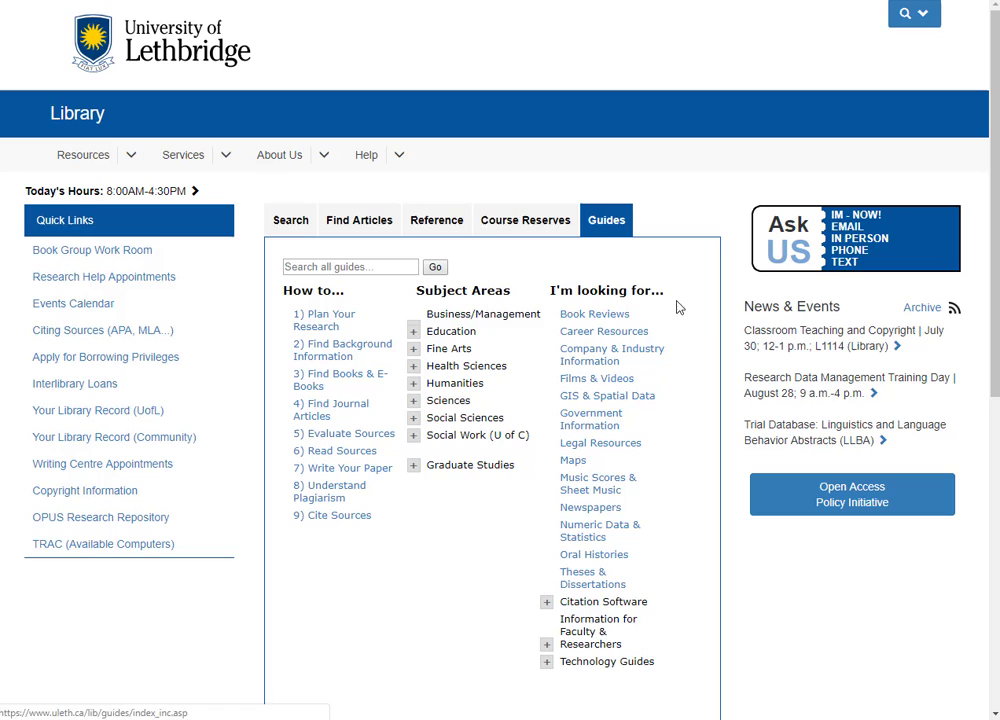
left_click(611, 510)
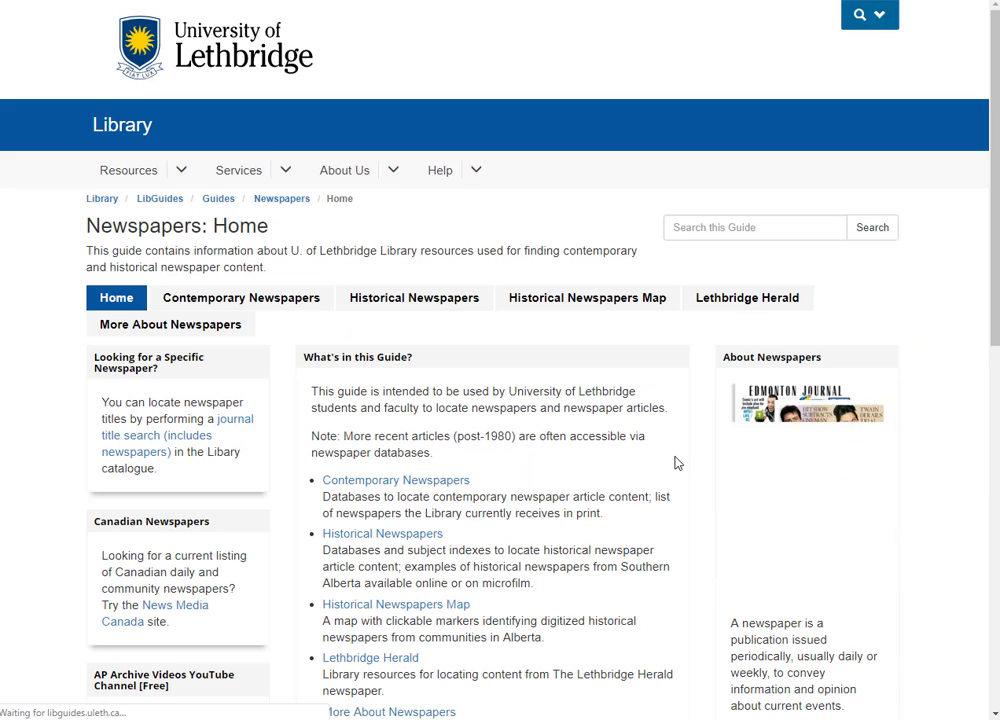
scroll(584, 352, "down", 2)
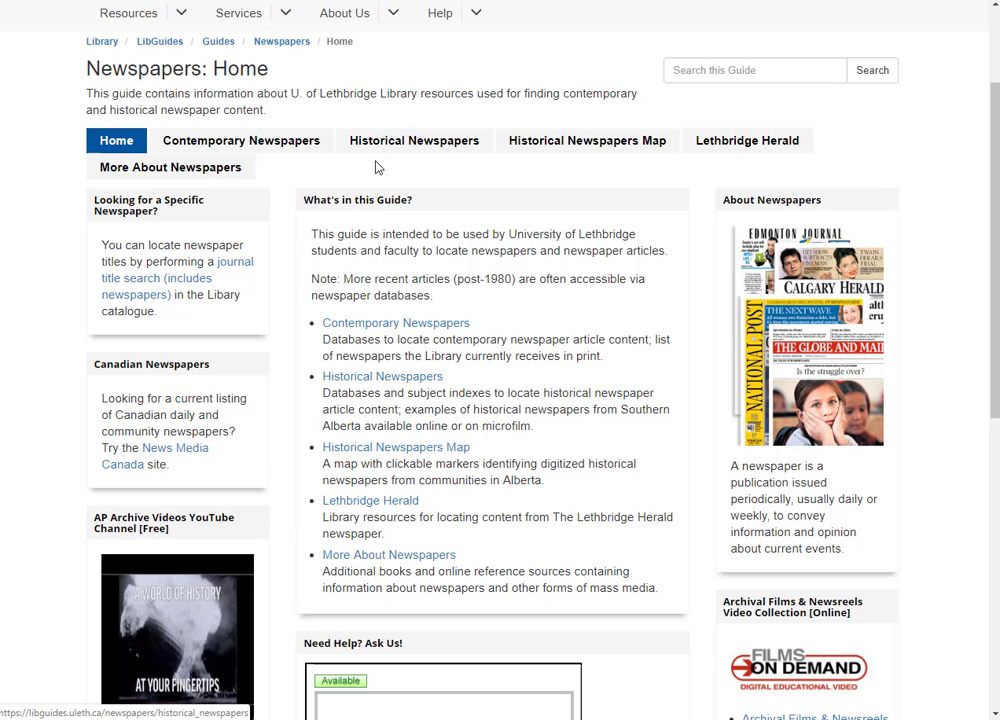
left_click(270, 143)
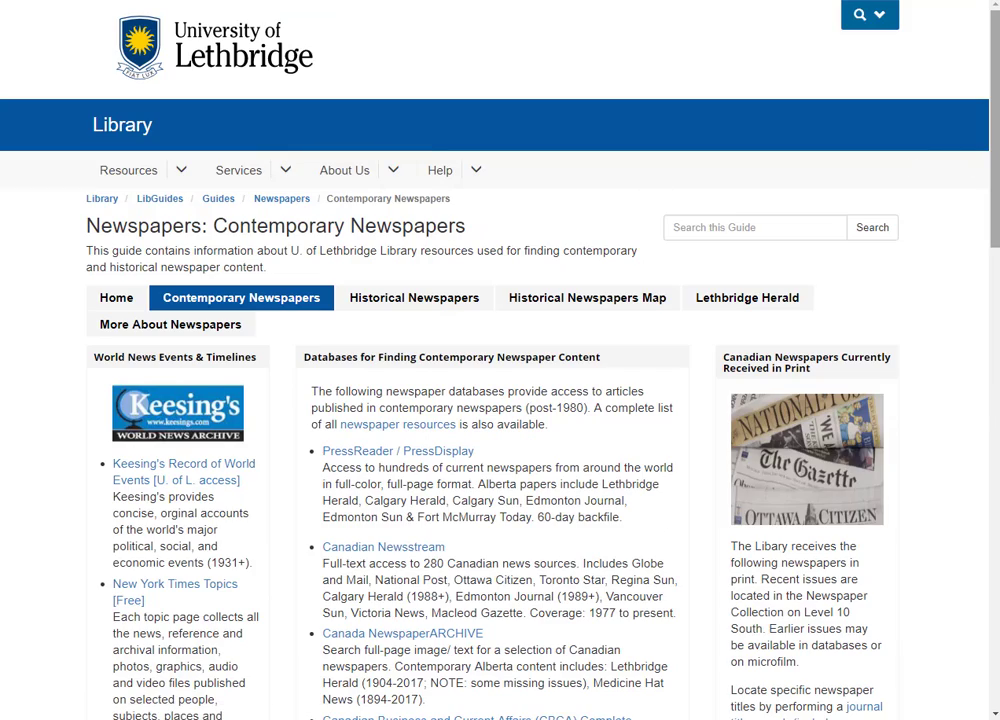
left_click_drag(993, 118, 993, 197)
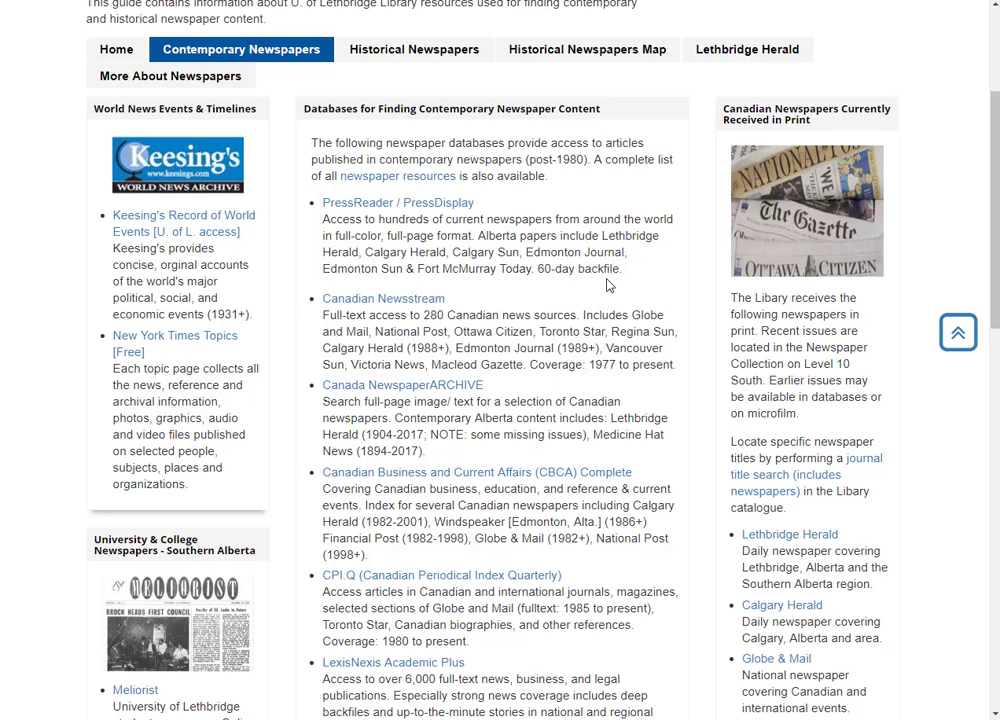
- Copy the newspaper title "Globe and Mail" from the Canadian Newsstream description
left_click_drag(631, 315, 371, 337)
key("ctrl+c")
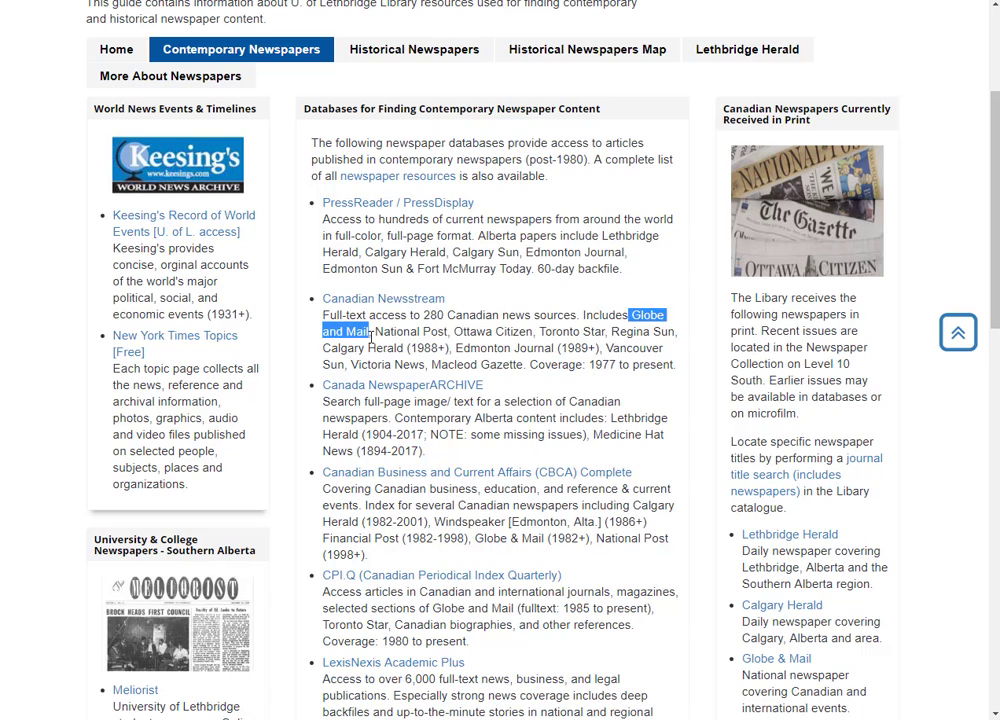
right_click(662, 316)
left_click(670, 326)
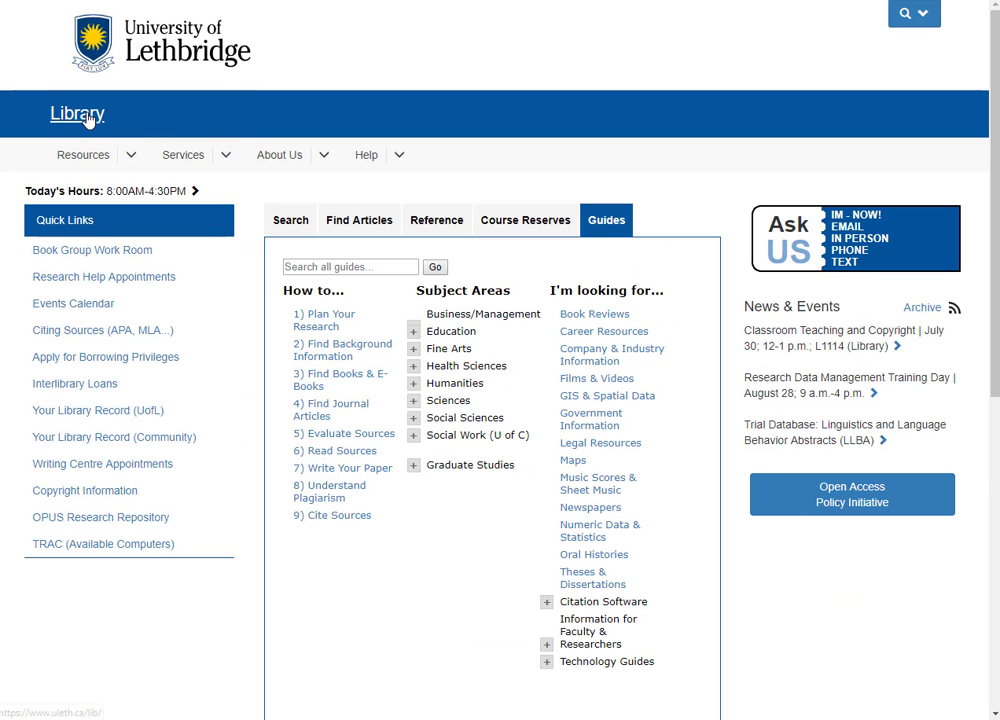
- From the library home page, open the Journal Title Search and search for titles beginning with "Globe and Mail"
left_click(88, 119)
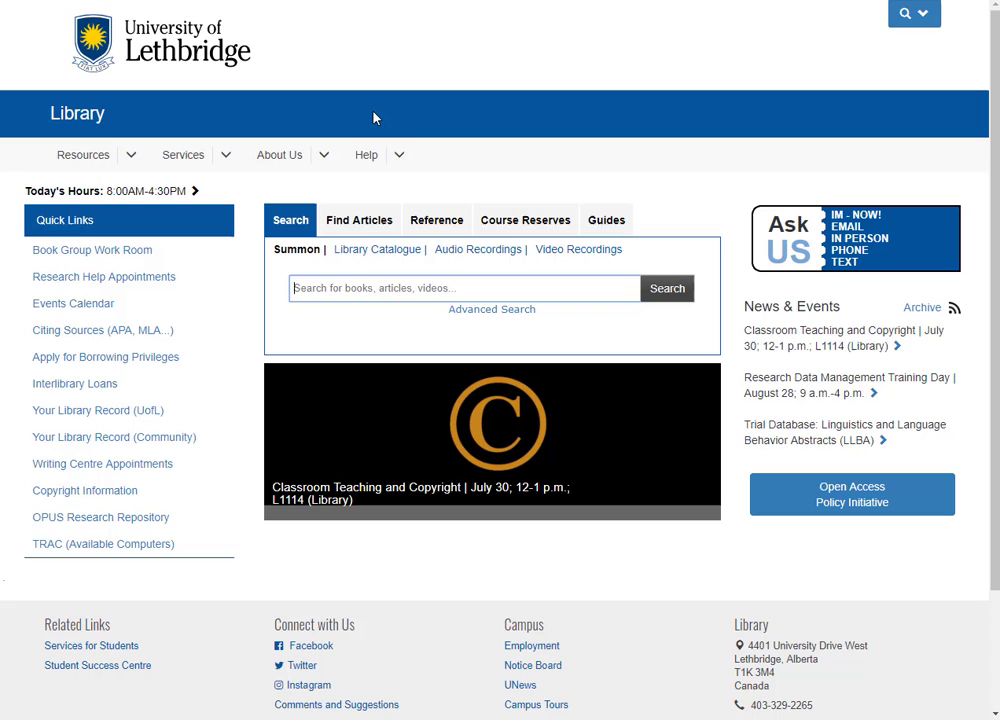
left_click(372, 228)
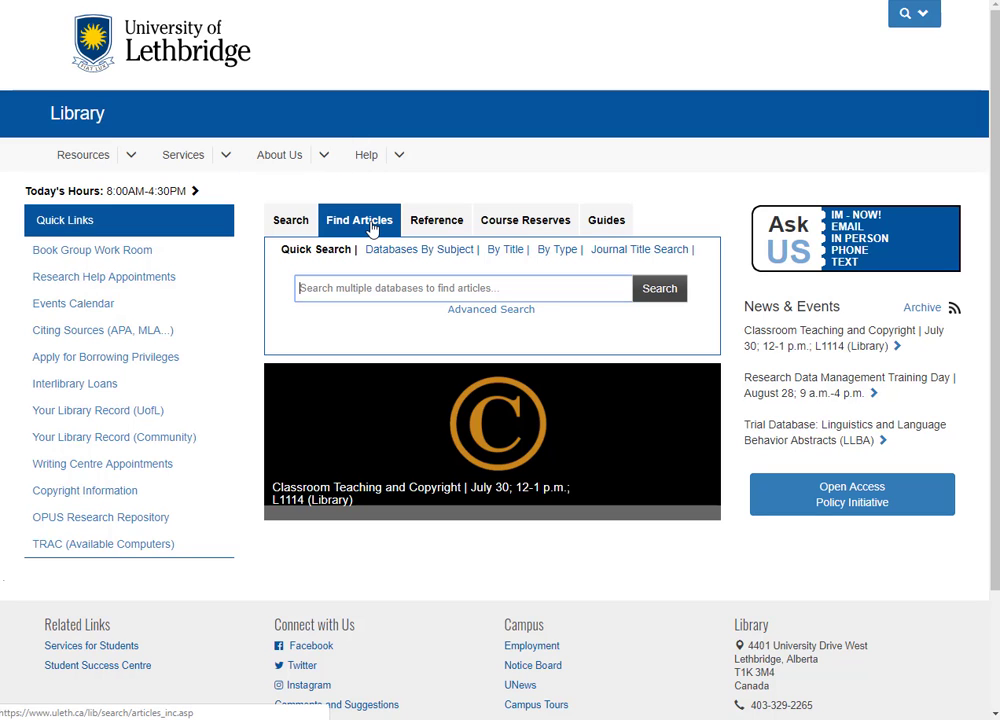
left_click(637, 258)
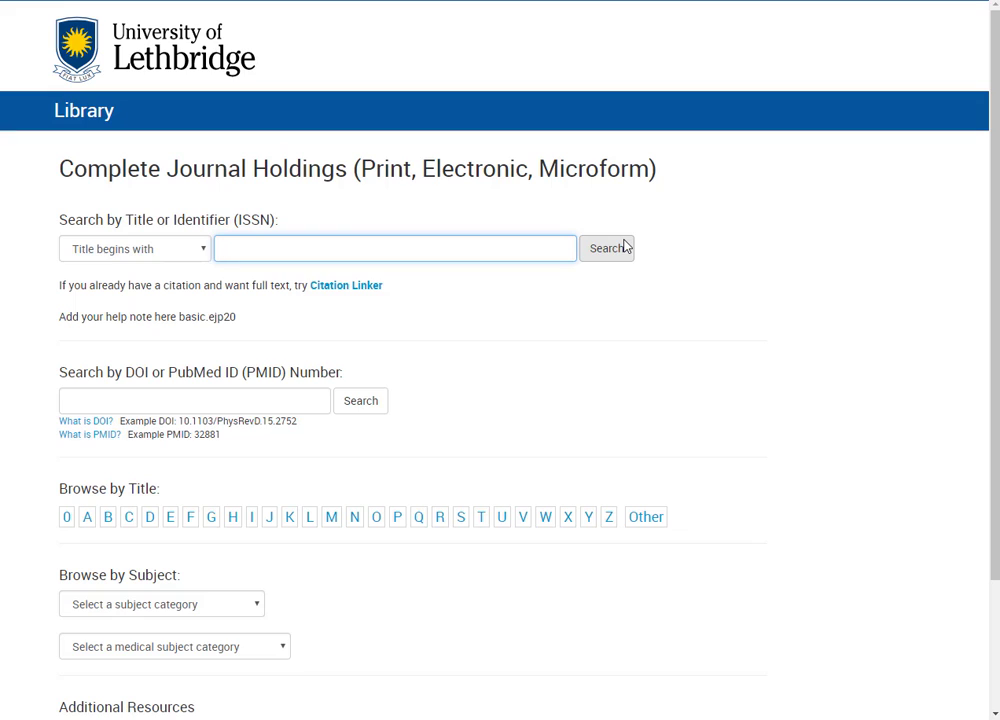
right_click(297, 250)
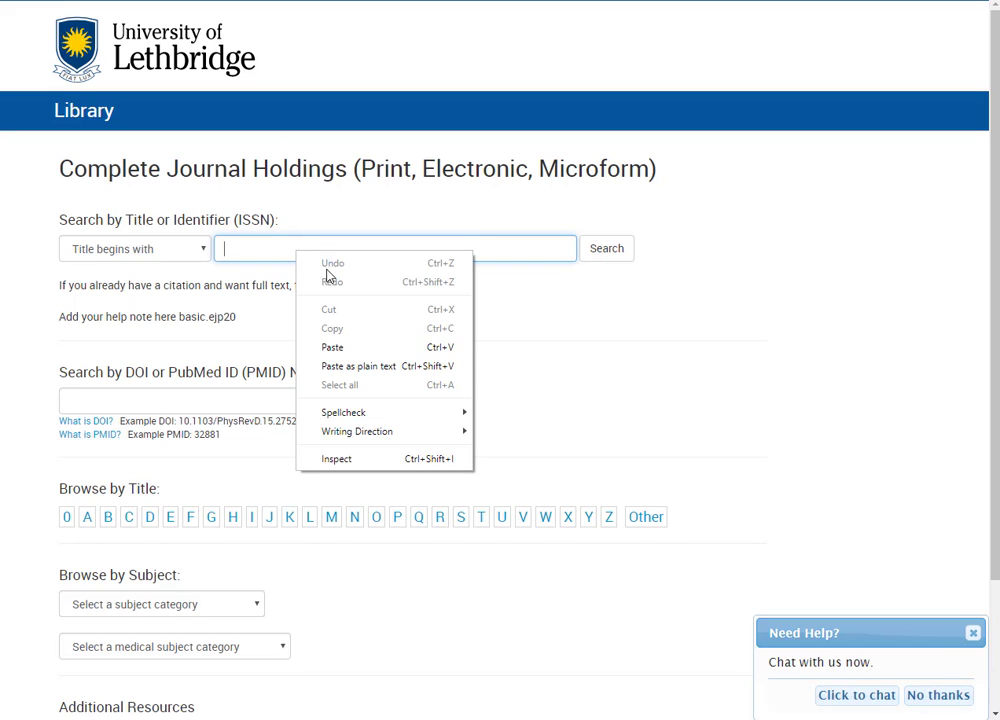
left_click(331, 348)
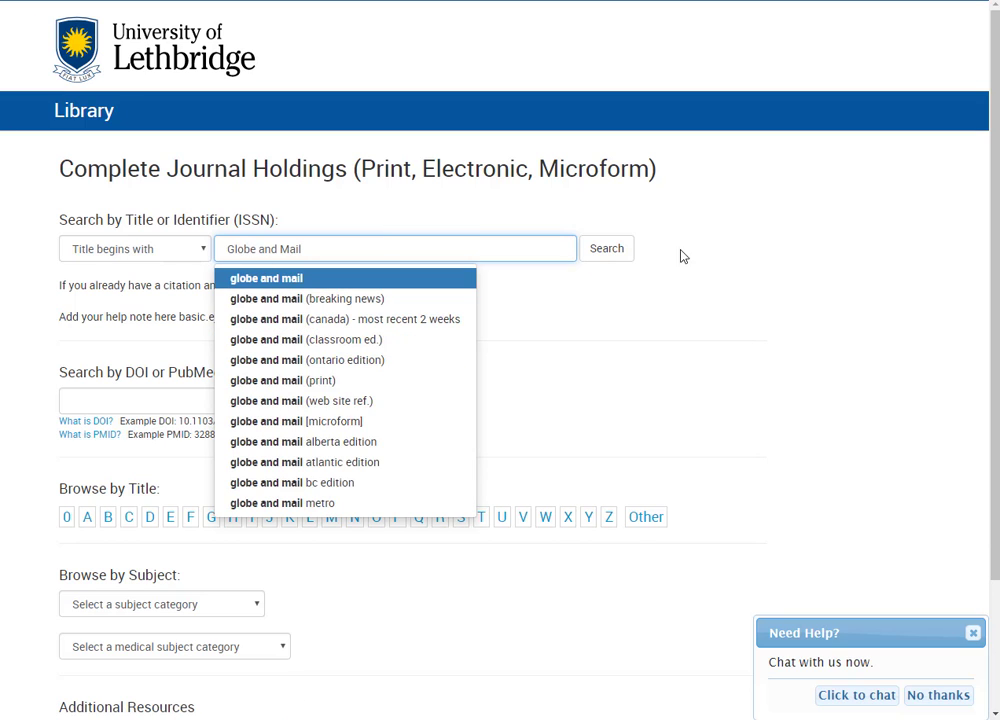
left_click(612, 251)
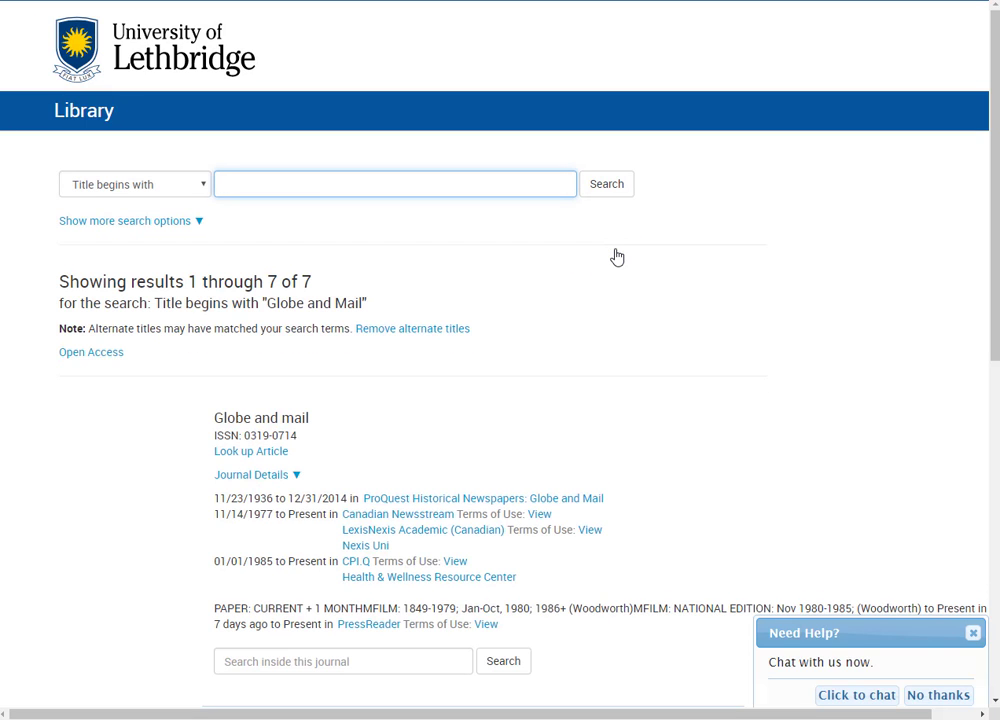
- Examine the Globe and Mail holdings, checking the date coverage of the microfilm, ProQuest Historical Newspapers and the current databases
left_click_drag(995, 128, 995, 243)
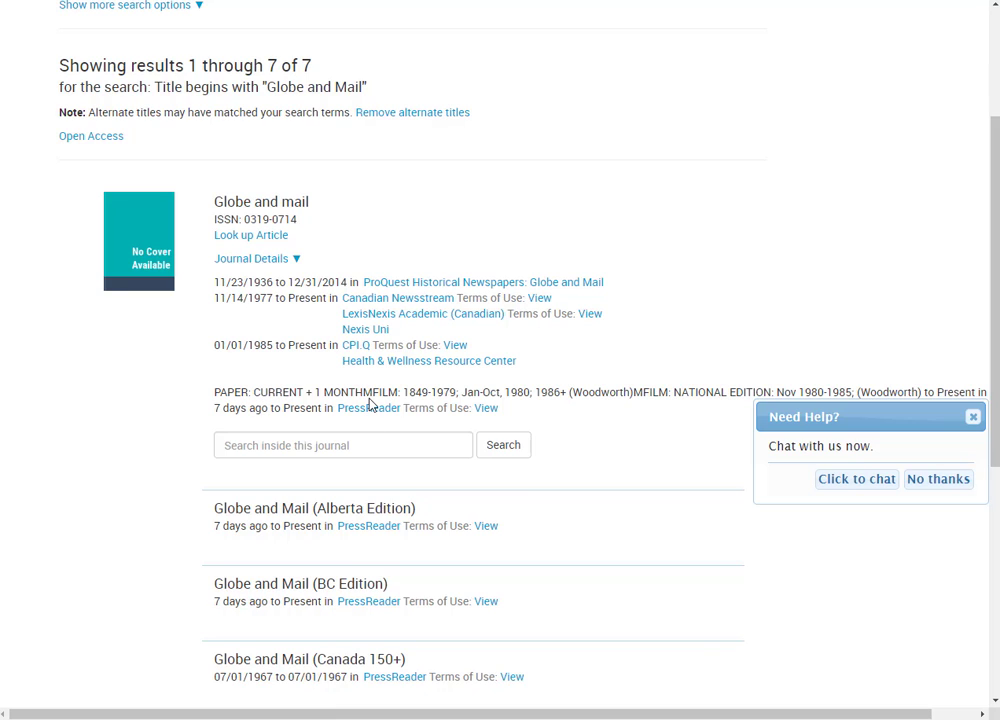
left_click_drag(406, 392, 458, 392)
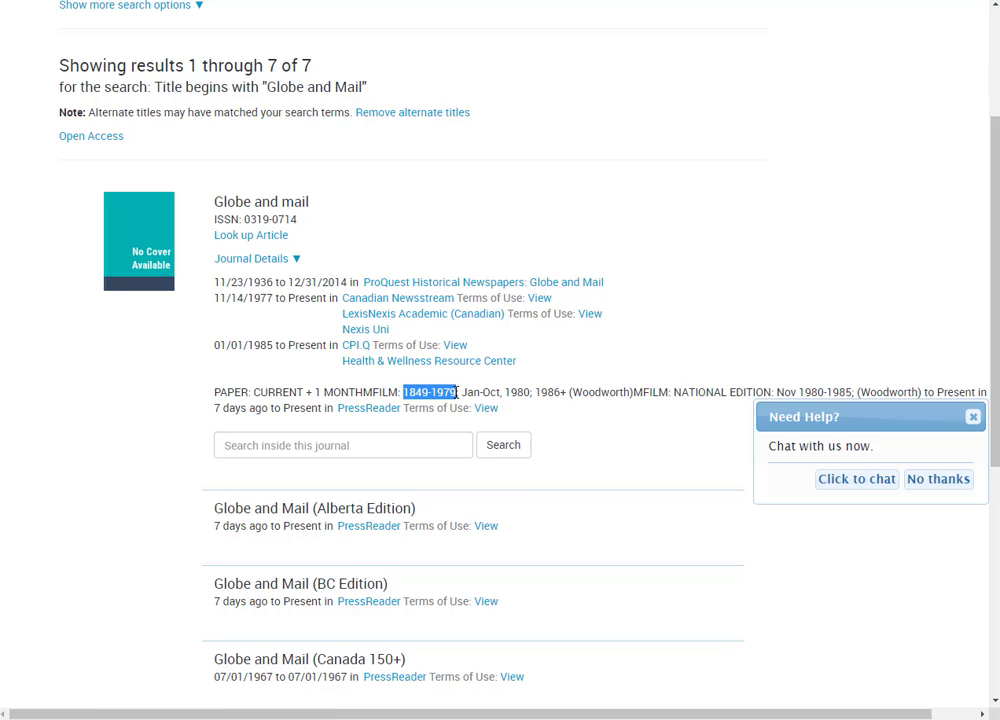
left_click(747, 263)
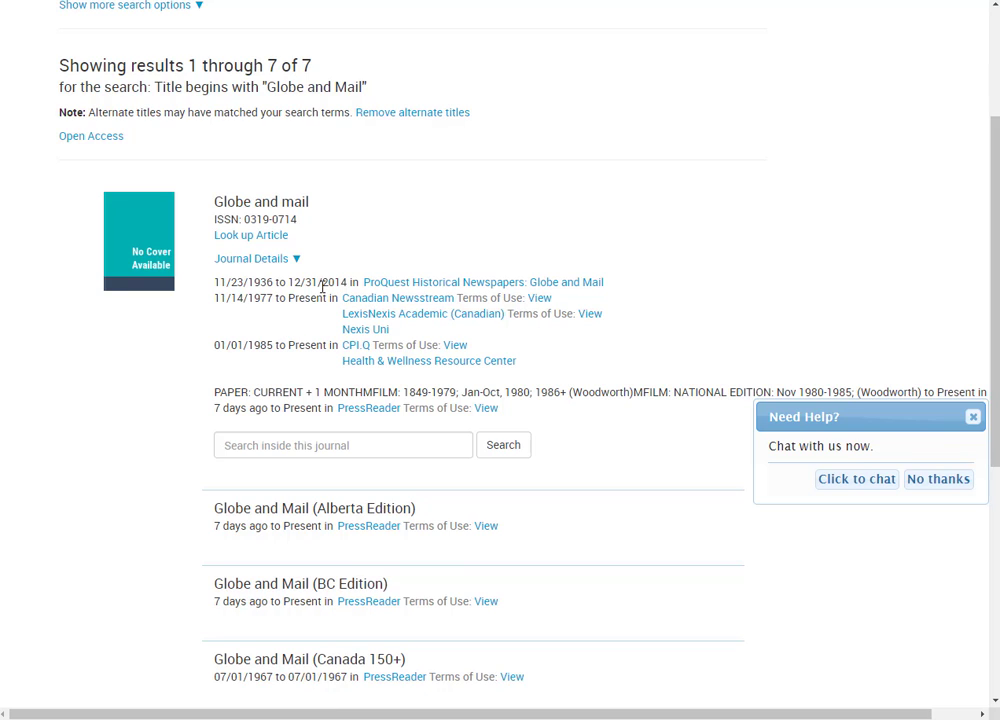
left_click_drag(322, 284, 353, 284)
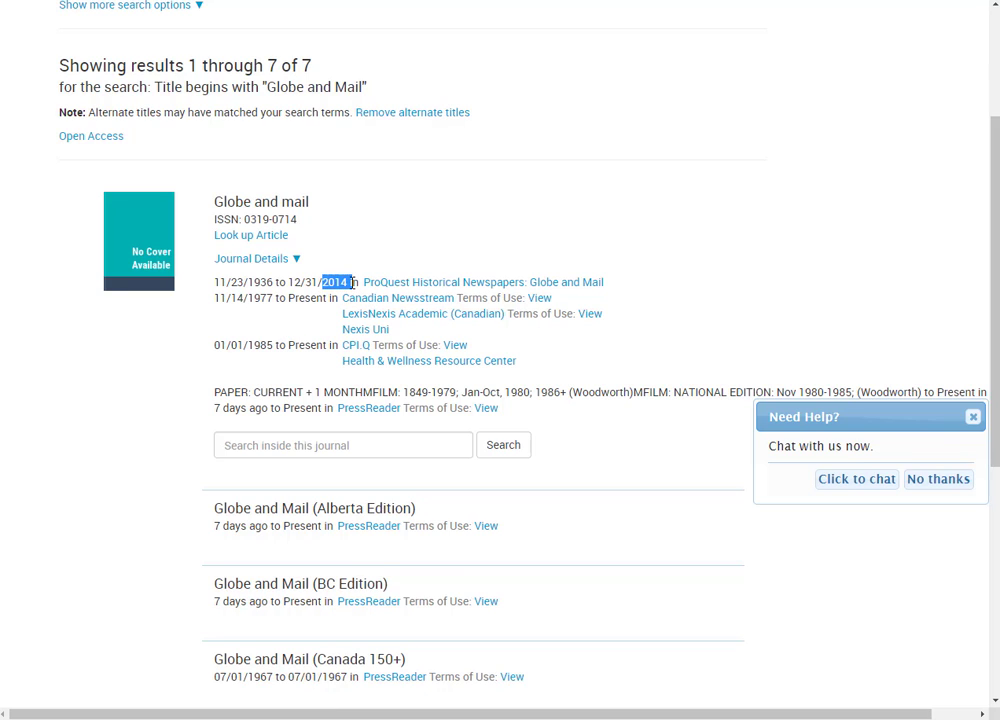
left_click(248, 323)
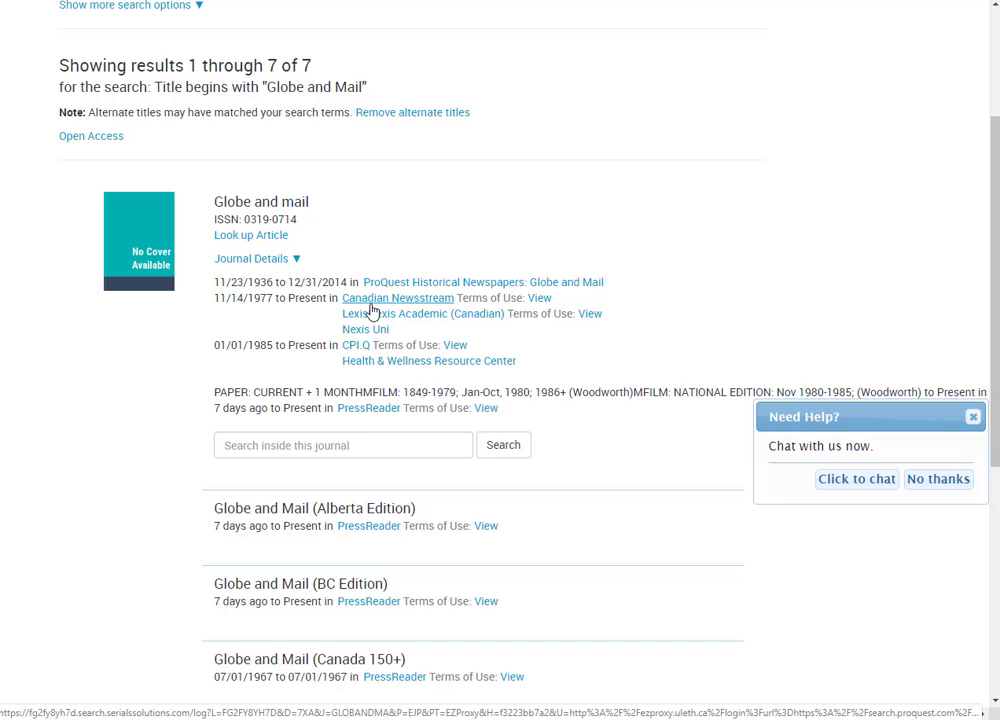
scroll(440, 322, "up", 3)
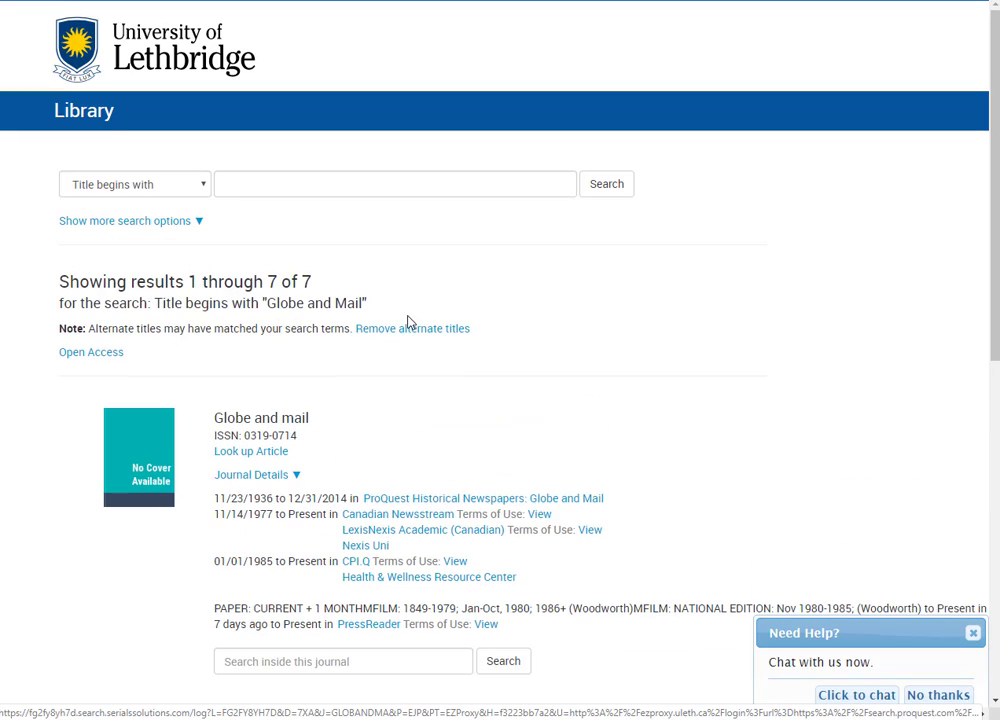
- Return to the library home page and locate the Request Interlibrary Loan option among the library's services
left_click(78, 117)
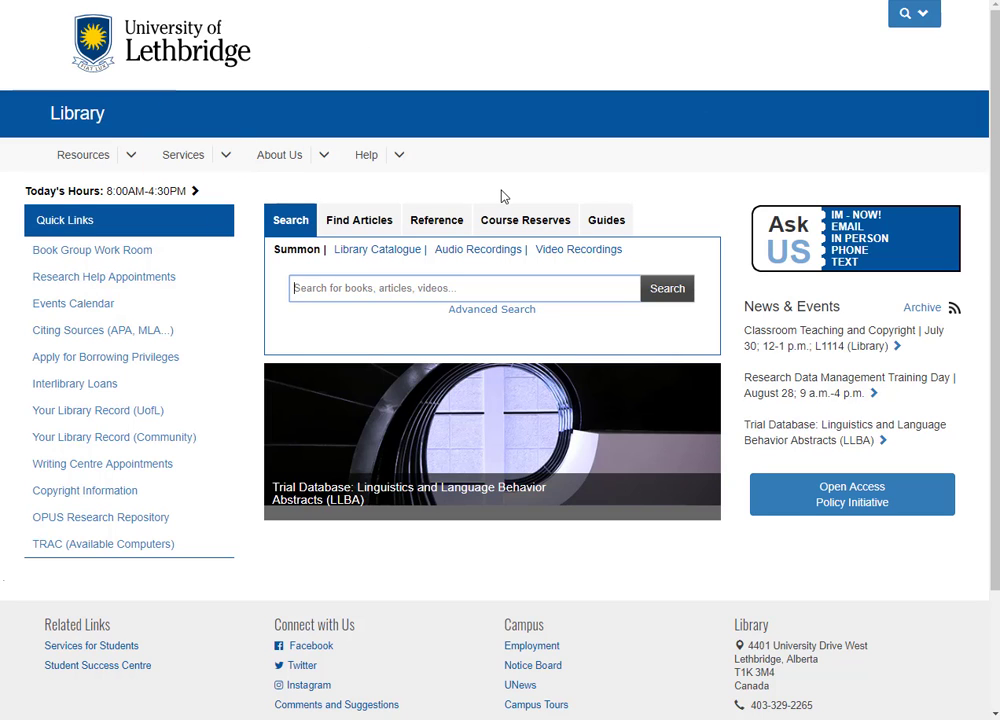
left_click(229, 160)
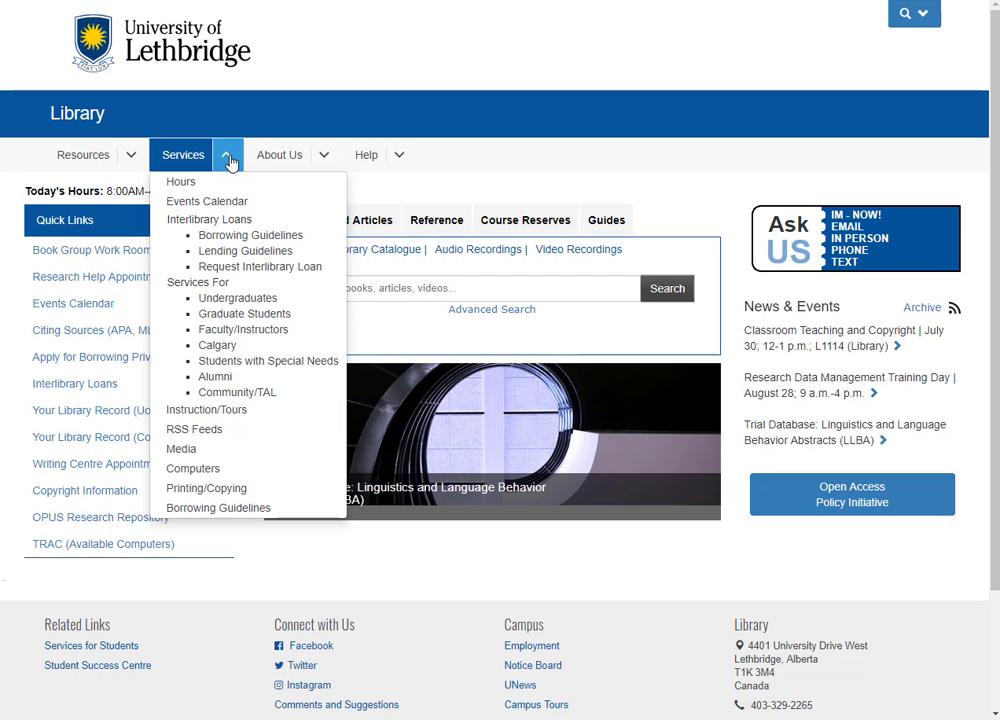
left_click(286, 265)
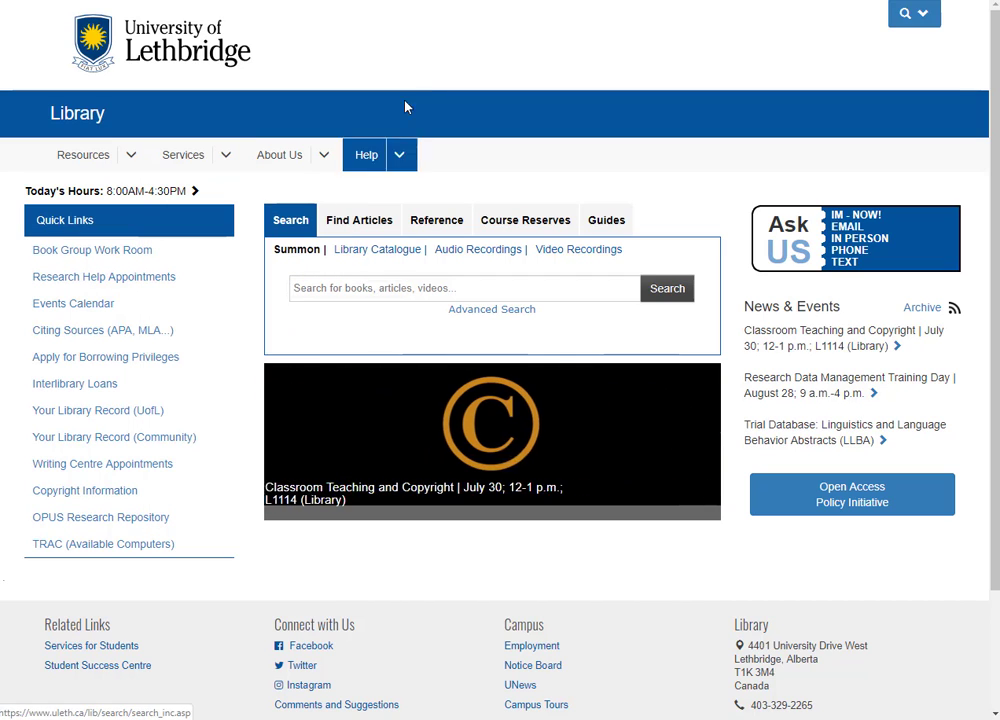